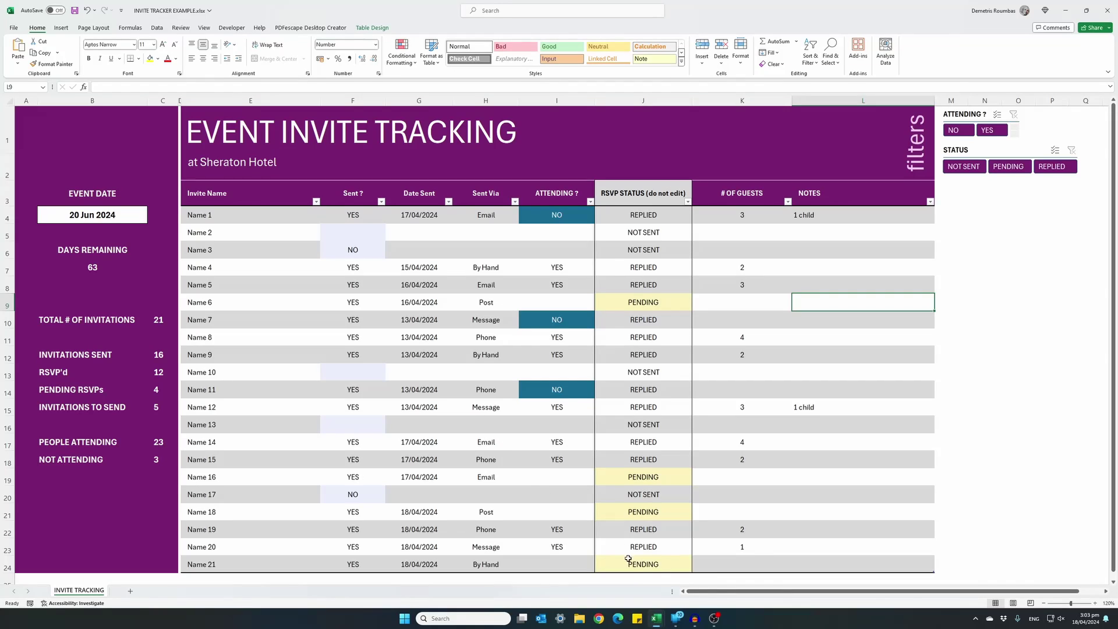
- Retitle the tracker MY PARTY INVITE TRACKING in place of EVENT
mouse_move(657, 619)
click(732, 568)
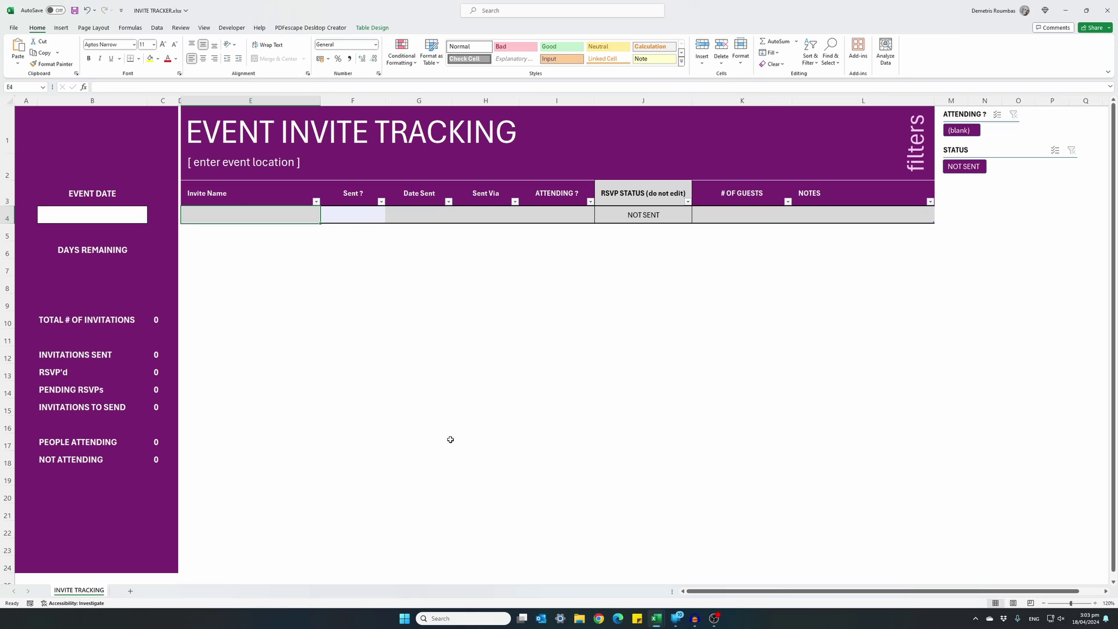
click(233, 130)
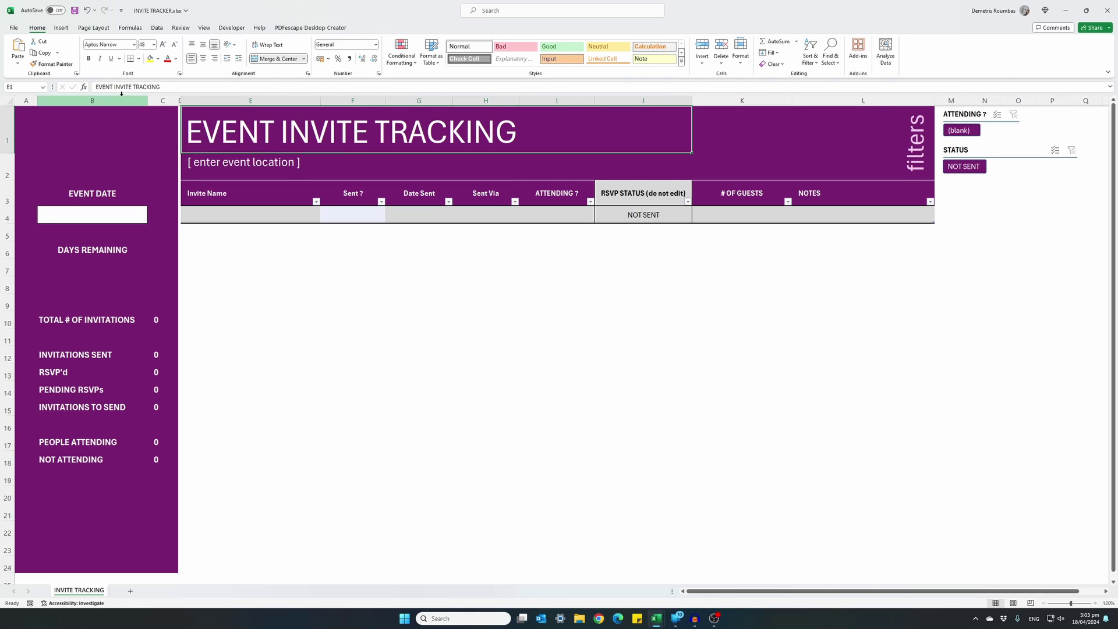
drag(114, 87, 89, 86)
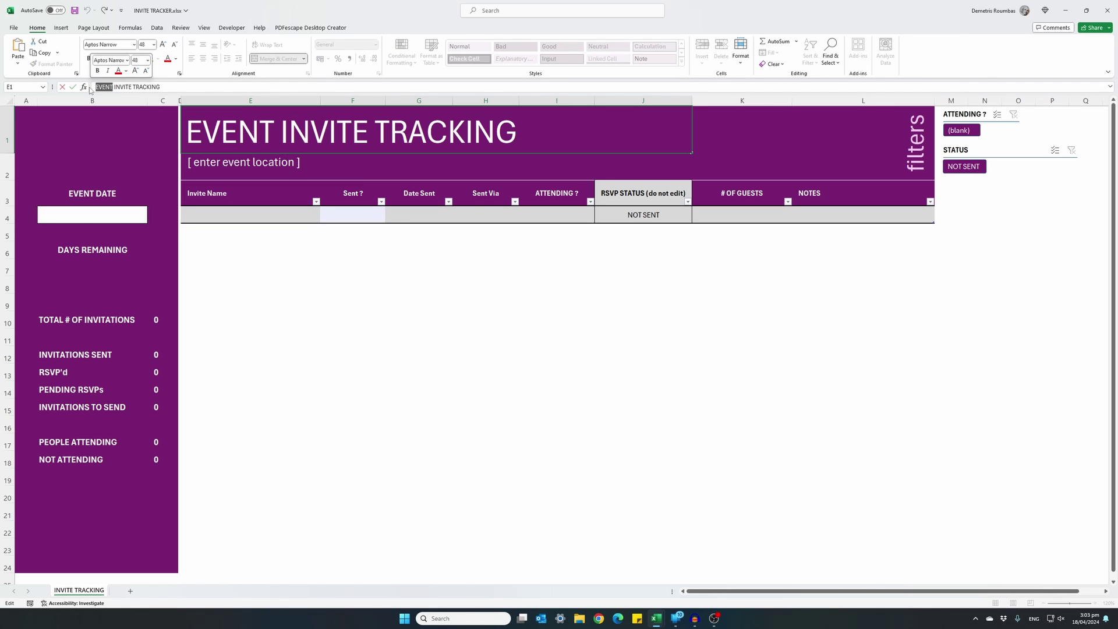
text(MY PARTY)
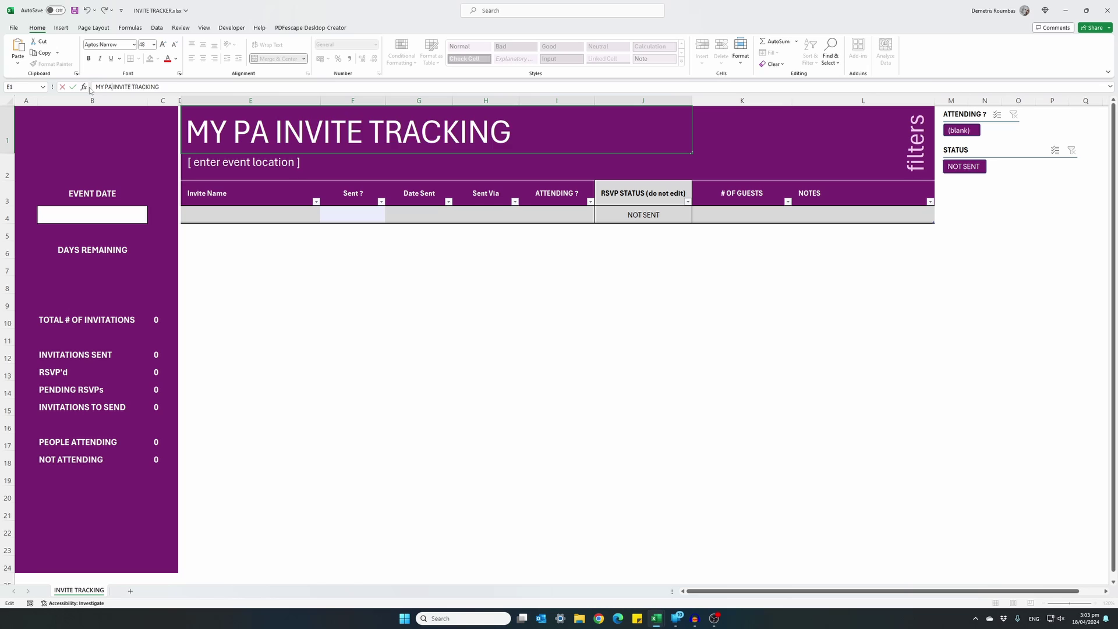
key(Return)
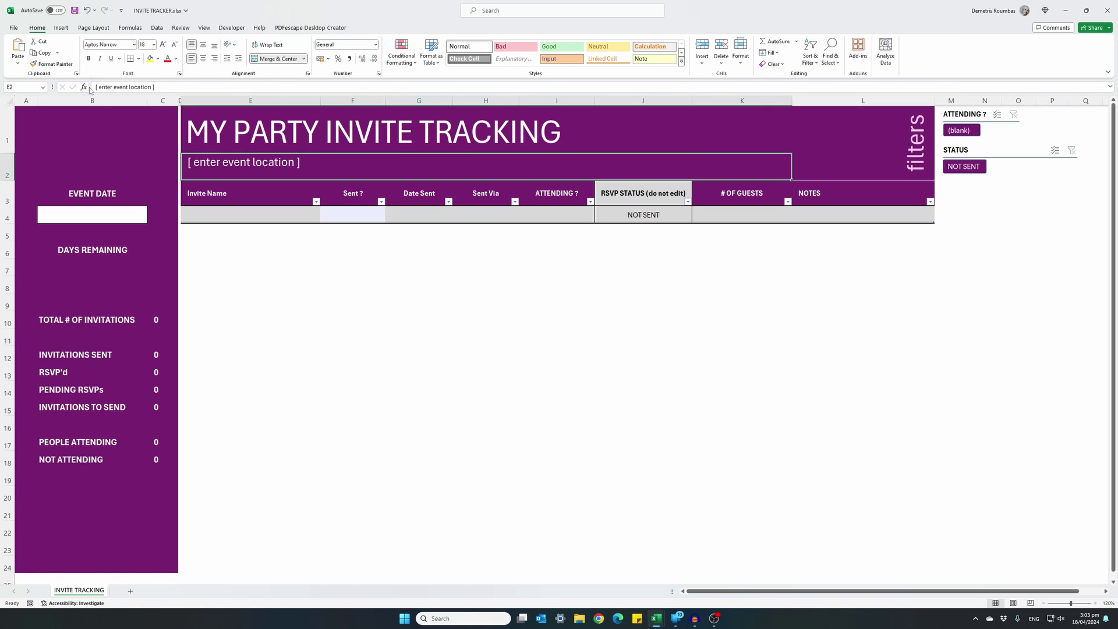
text(AT MY HOUSE)
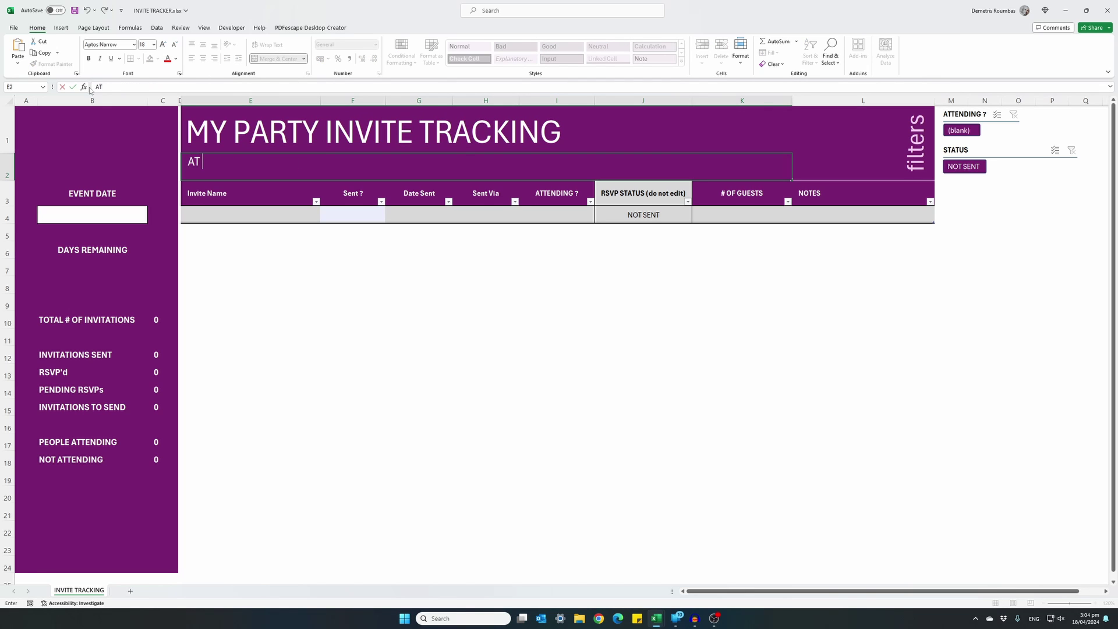
- Set the location AT MY HOUSE and event date 20/6, giving 63 days remaining
key(Return)
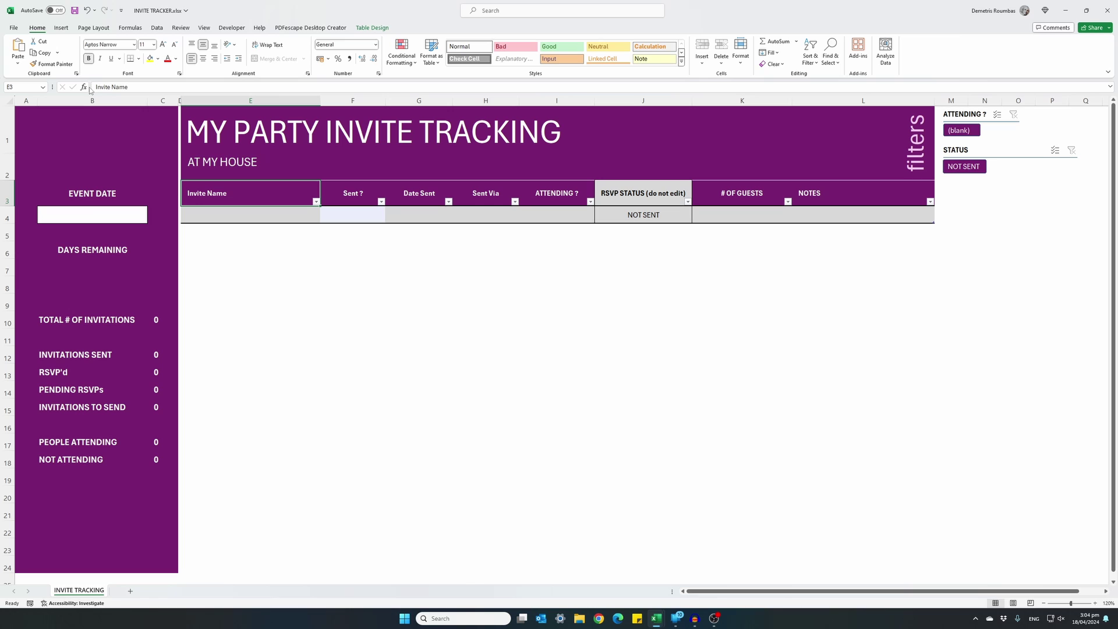
click(91, 220)
text(20/6)
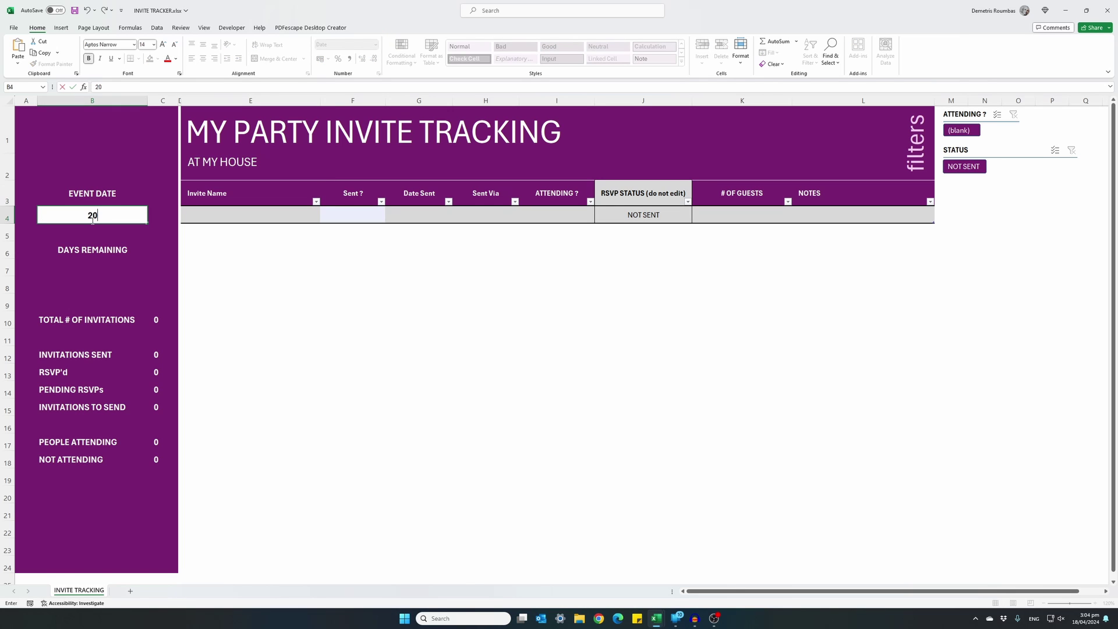
key(Return)
text(Jun 2024)
click(113, 272)
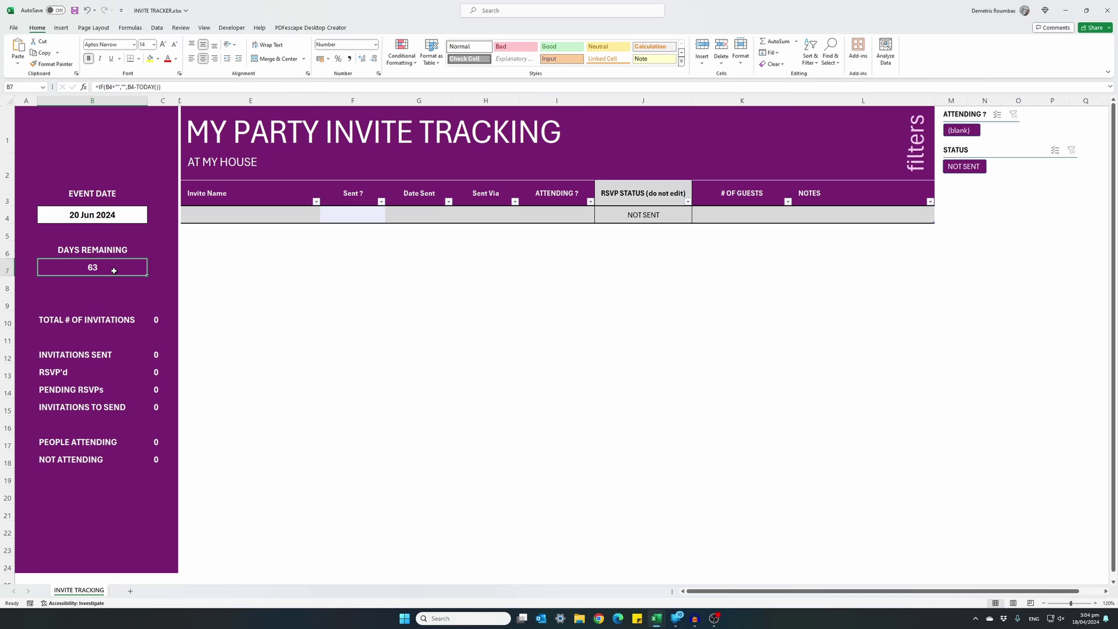
- Enter Name 1 and Name 2 as the first two invitees
click(223, 221)
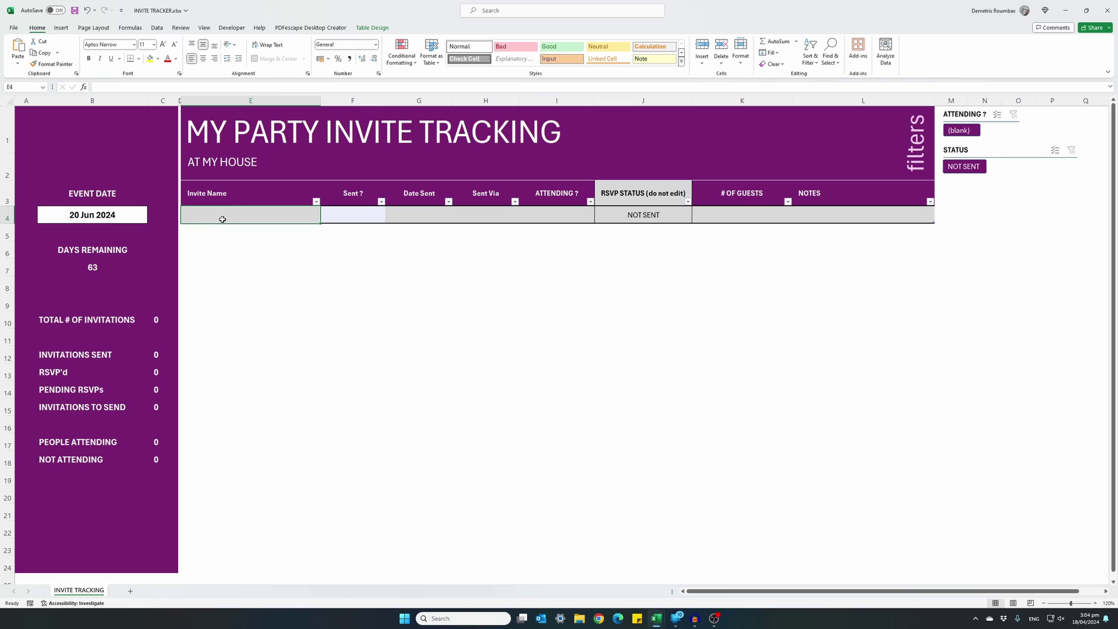
text(Name 1)
key(Return)
text(Name)
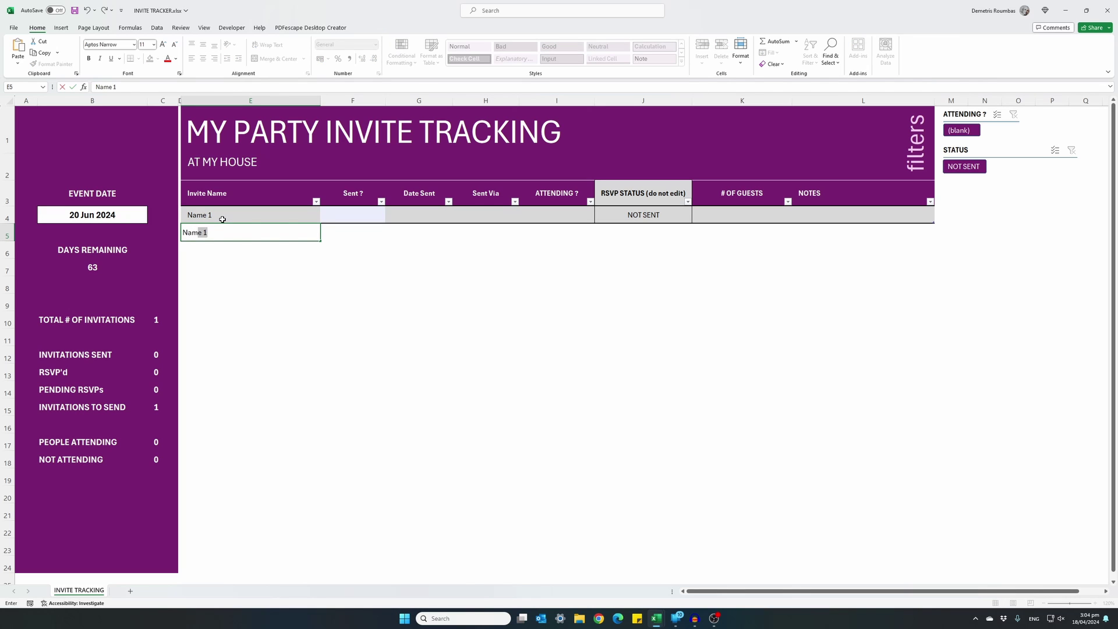
text( 2)
key(Return)
- Fill the name series down to Name 21 so 21 invitations are listed
drag(223, 232, 223, 216)
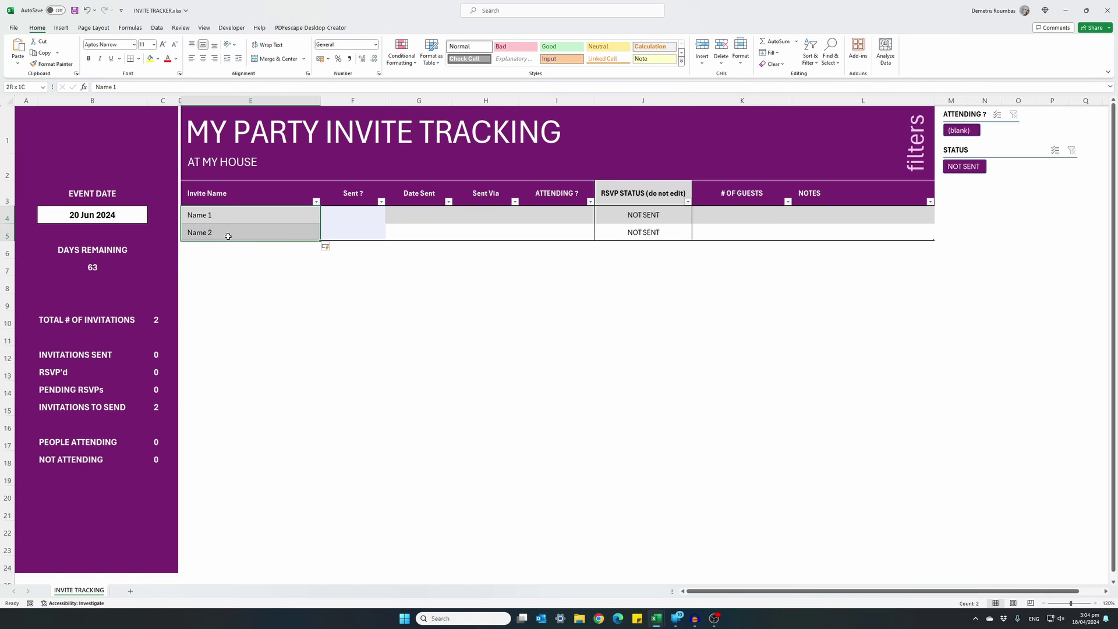
drag(320, 240, 309, 570)
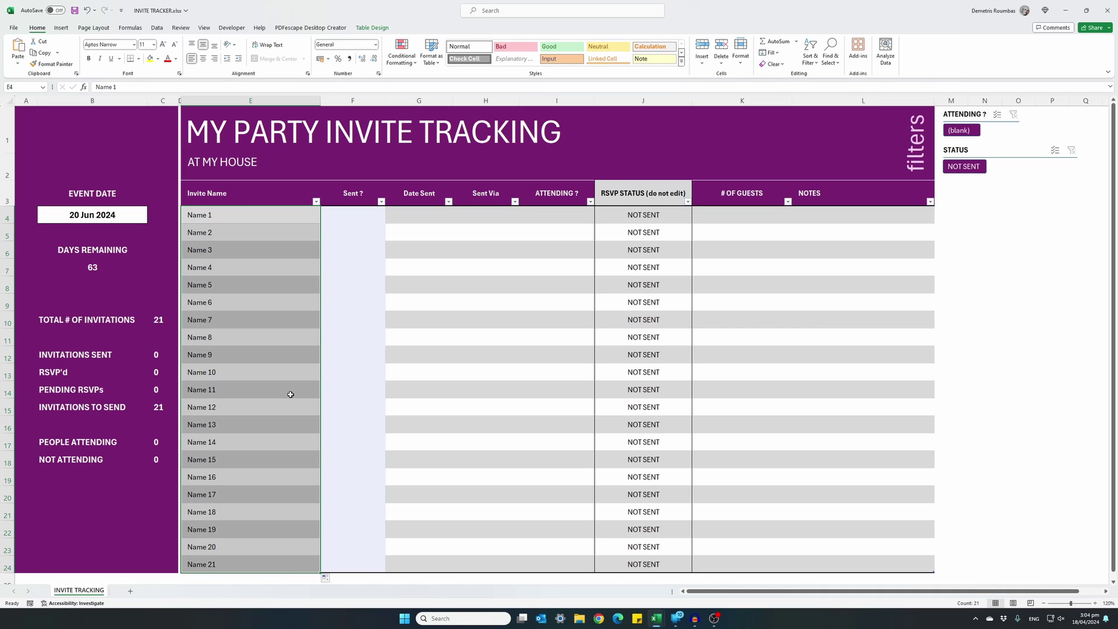
click(242, 565)
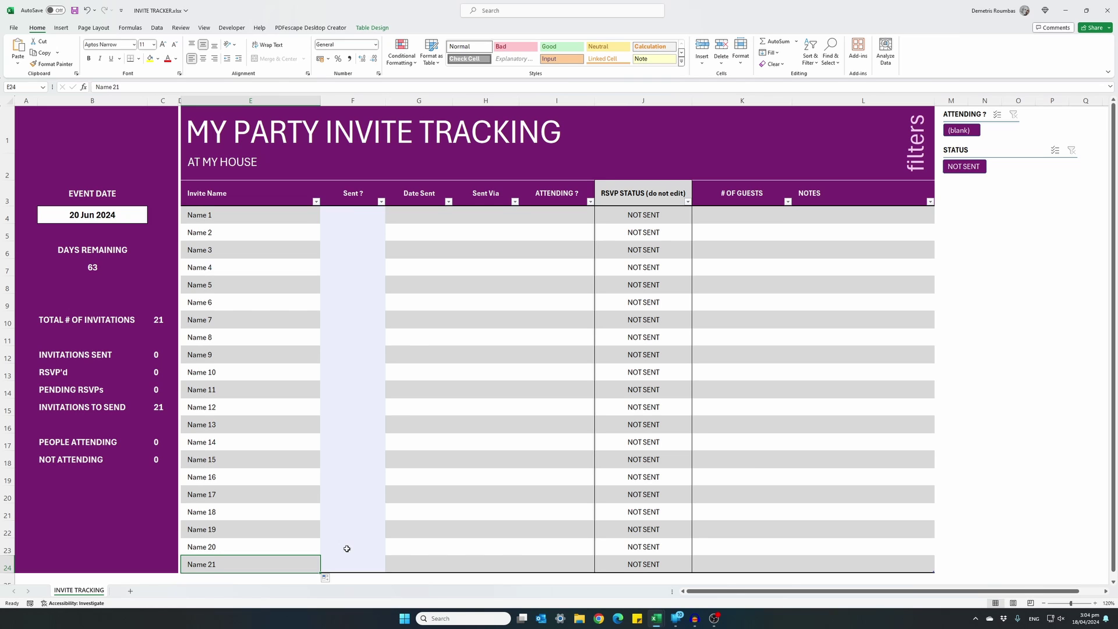
- Mark Name 1 and Name 2 as sent YES from the dropdowns
click(354, 218)
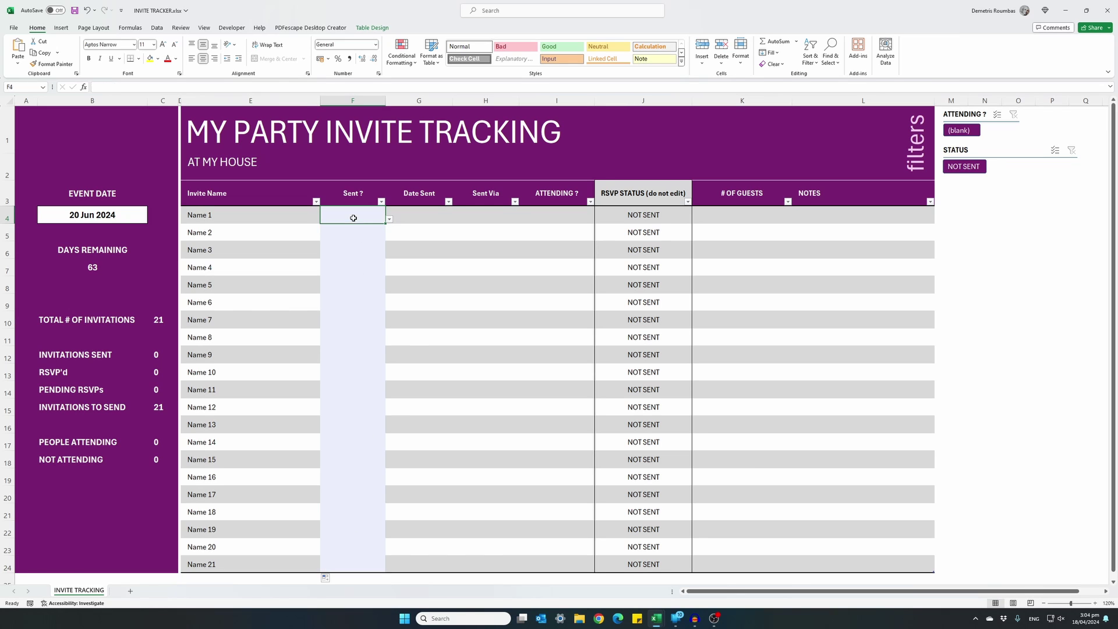
click(390, 221)
click(360, 229)
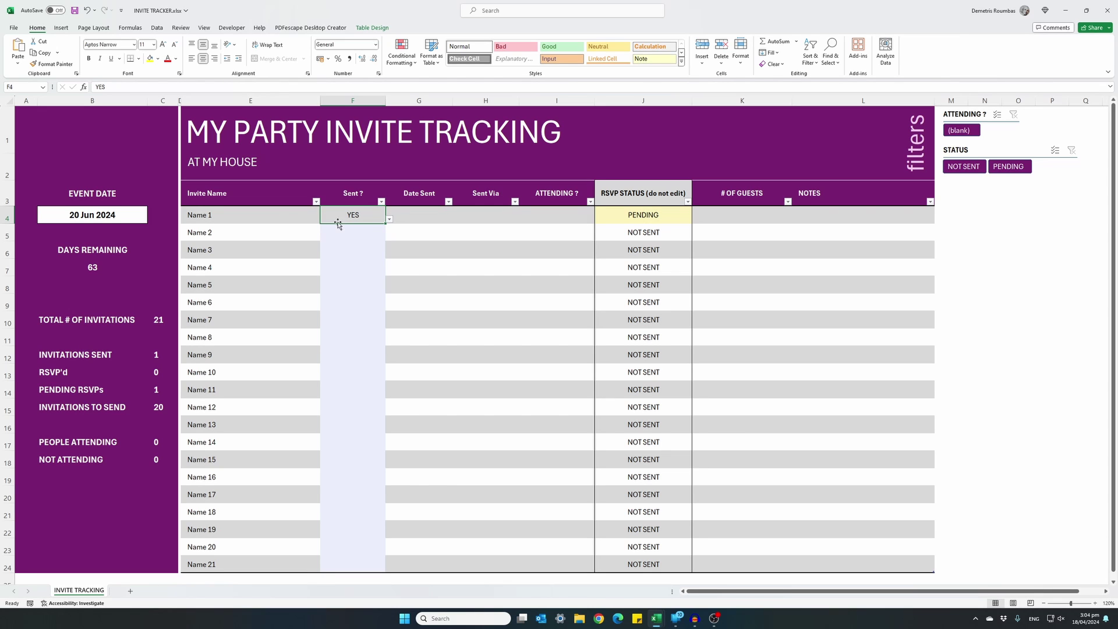
key(Down)
key(Down)
key(Down)
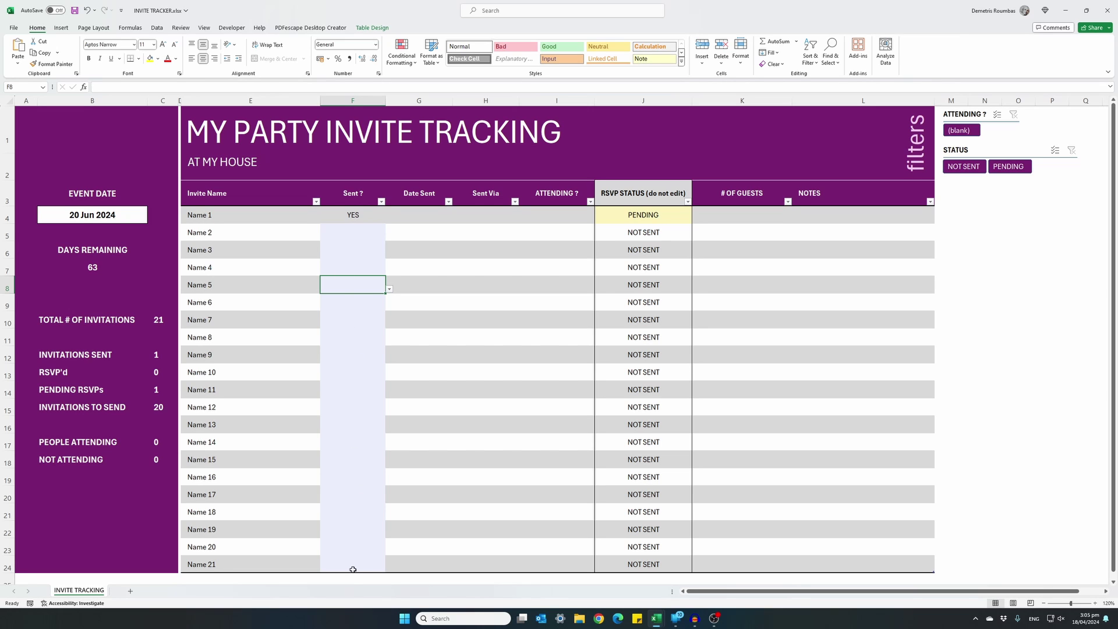
click(346, 234)
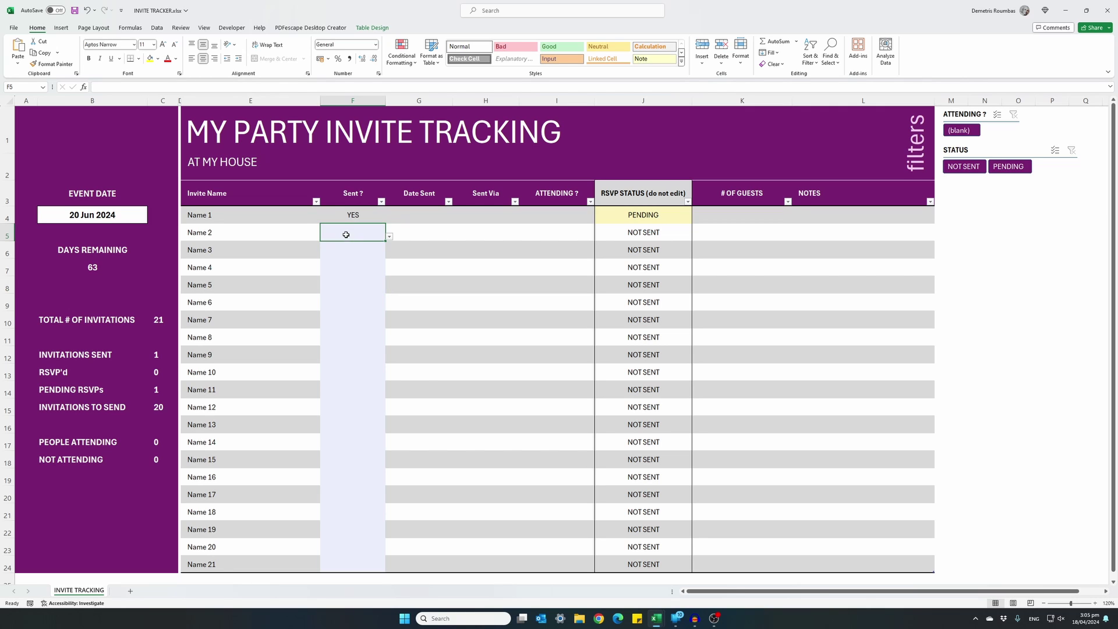
click(390, 239)
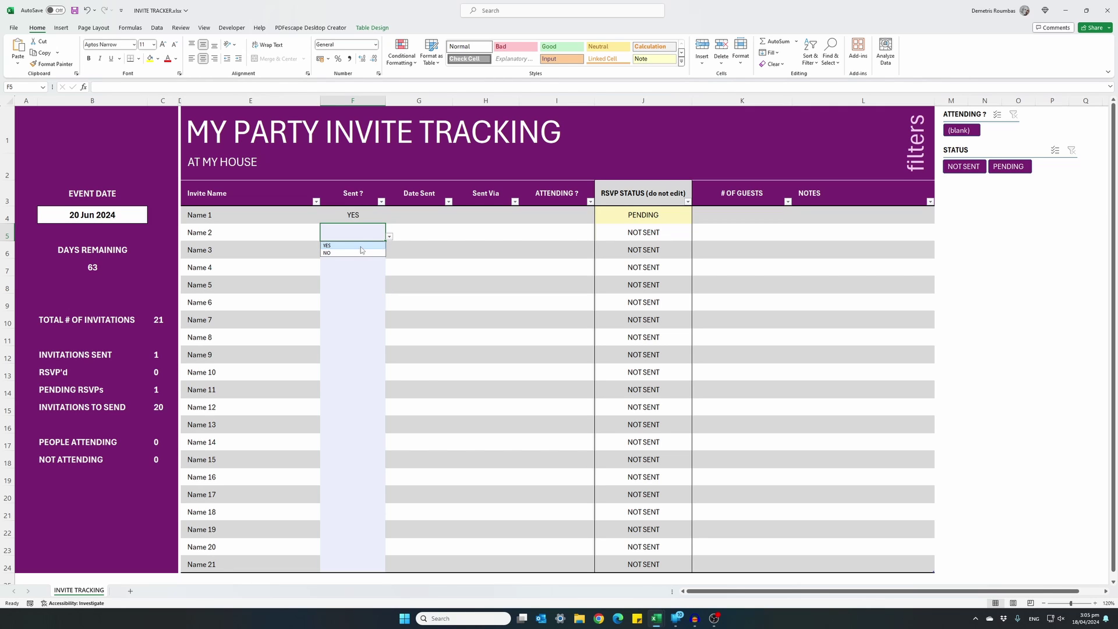
click(362, 246)
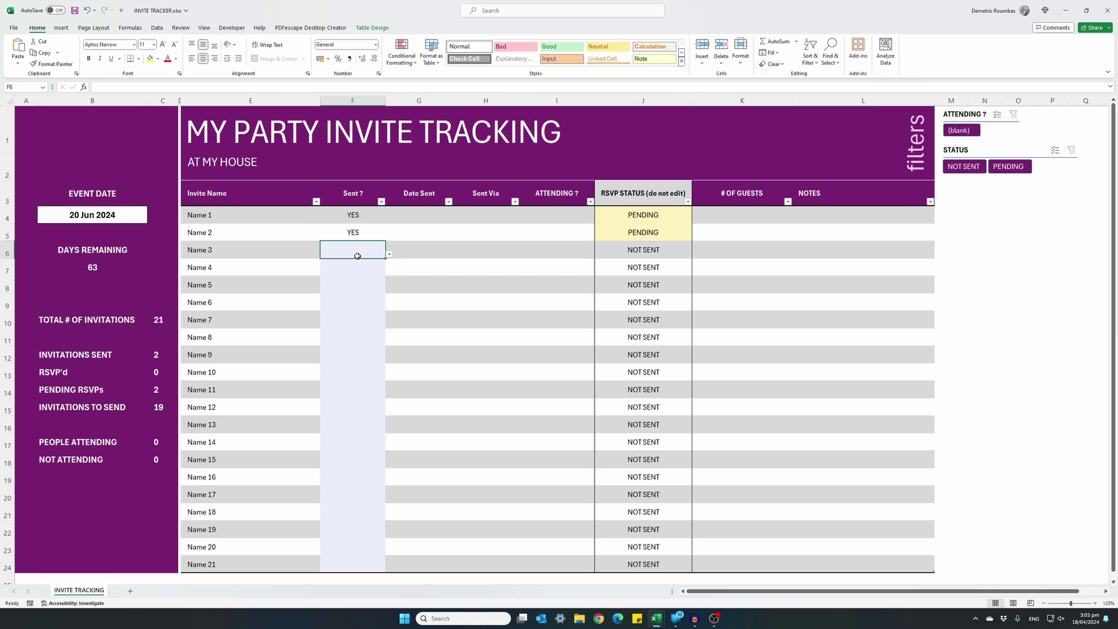
- Copy YES down so Names 3 to 10 are also marked sent with PENDING RSVPs
click(364, 232)
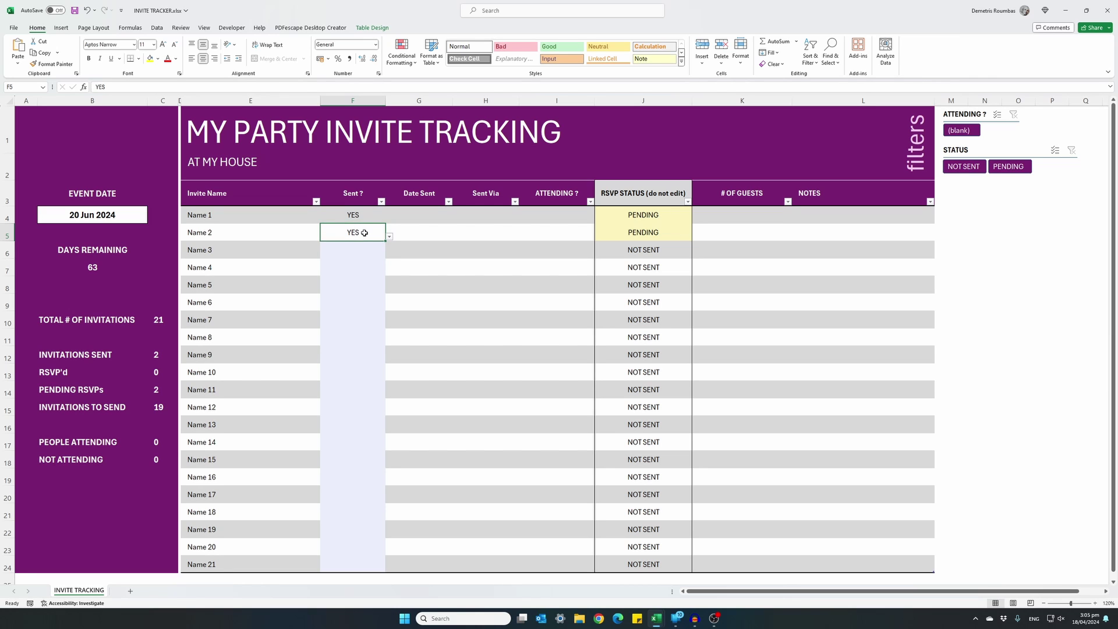
key(ctrl+c)
drag(353, 250, 353, 373)
key(ctrl+v)
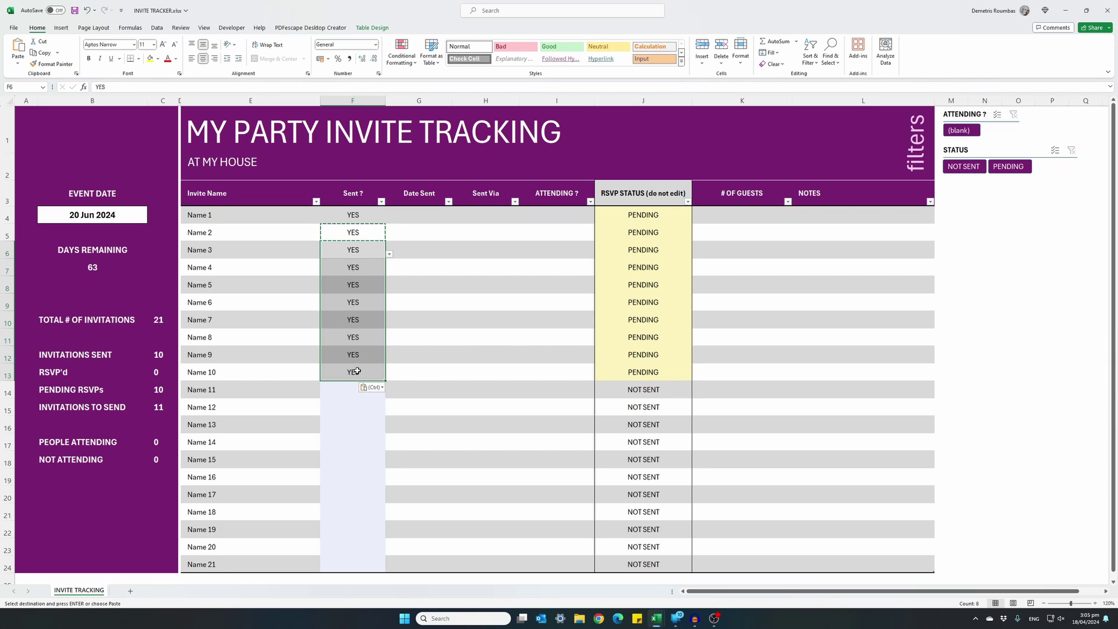
key(Escape)
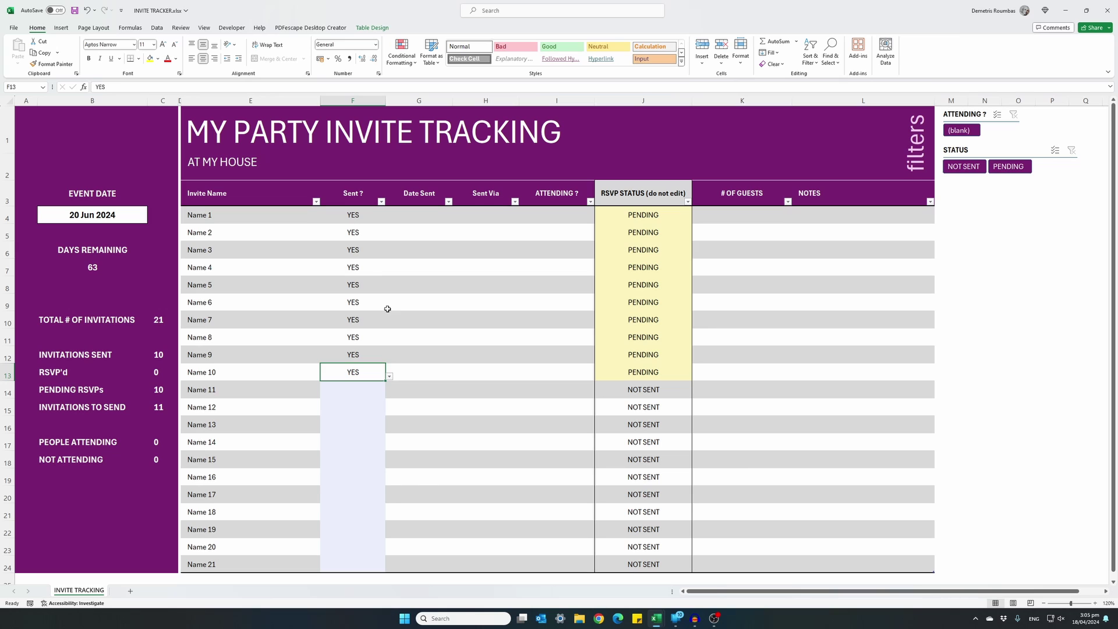
- Date Name 1 sent 18/04/2024 and copy that date to Names 2 to 10
click(429, 214)
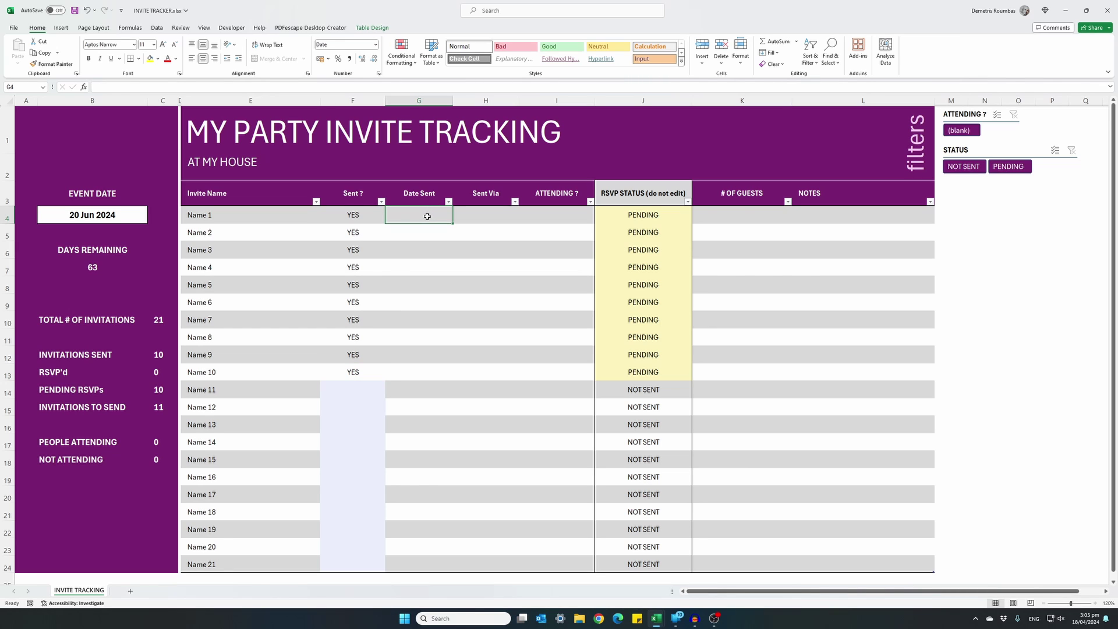
text(18)
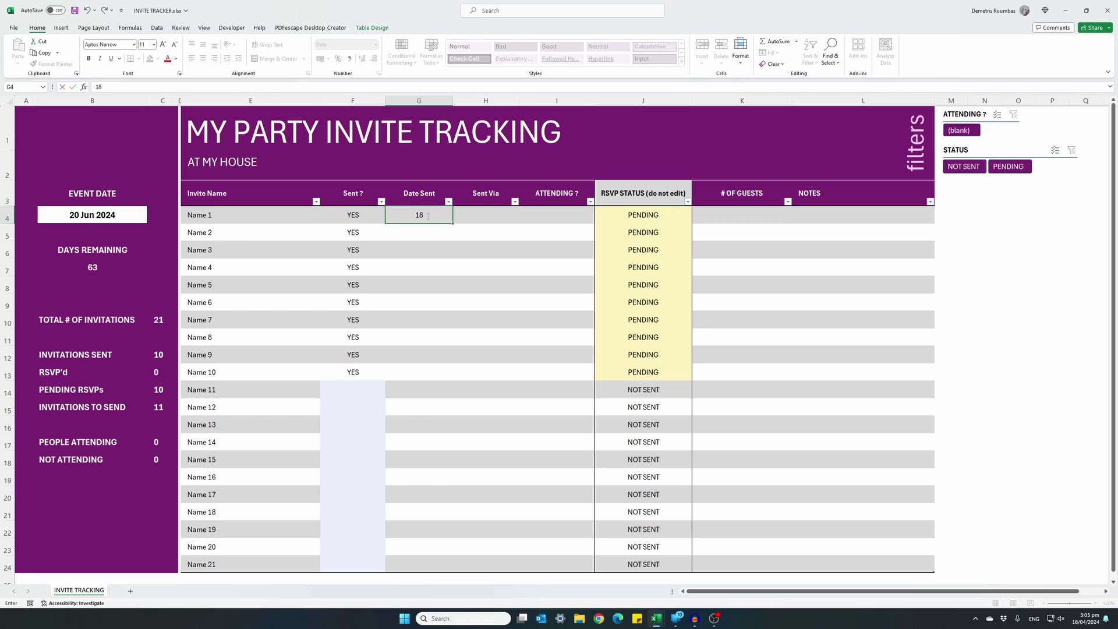
text(4)
text(/24)
key(Return)
click(425, 216)
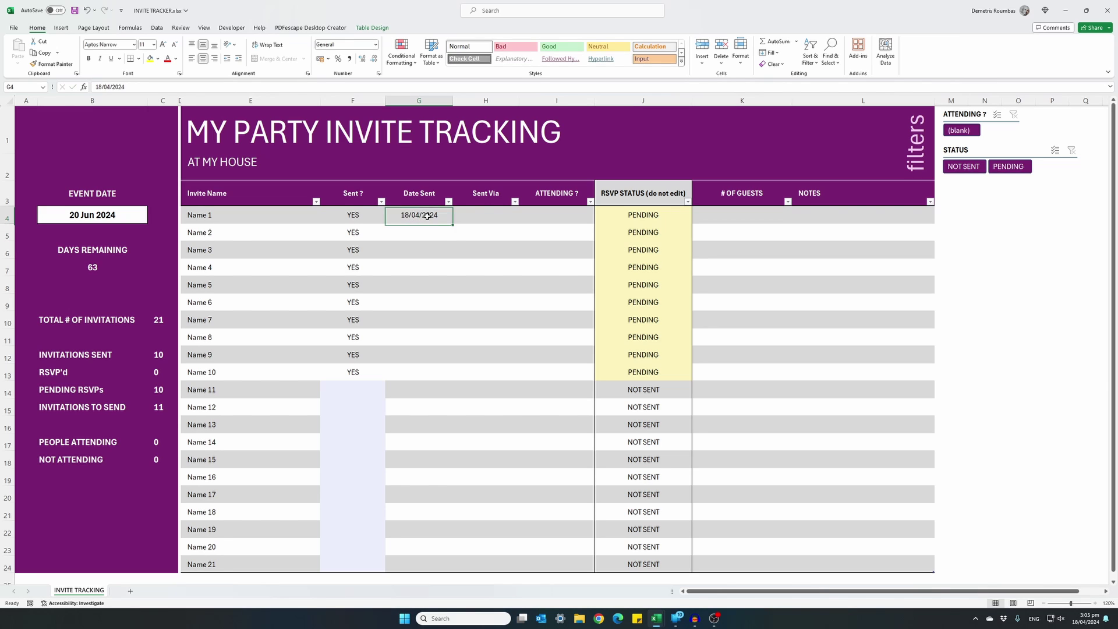
key(ctrl+c)
drag(420, 233, 420, 372)
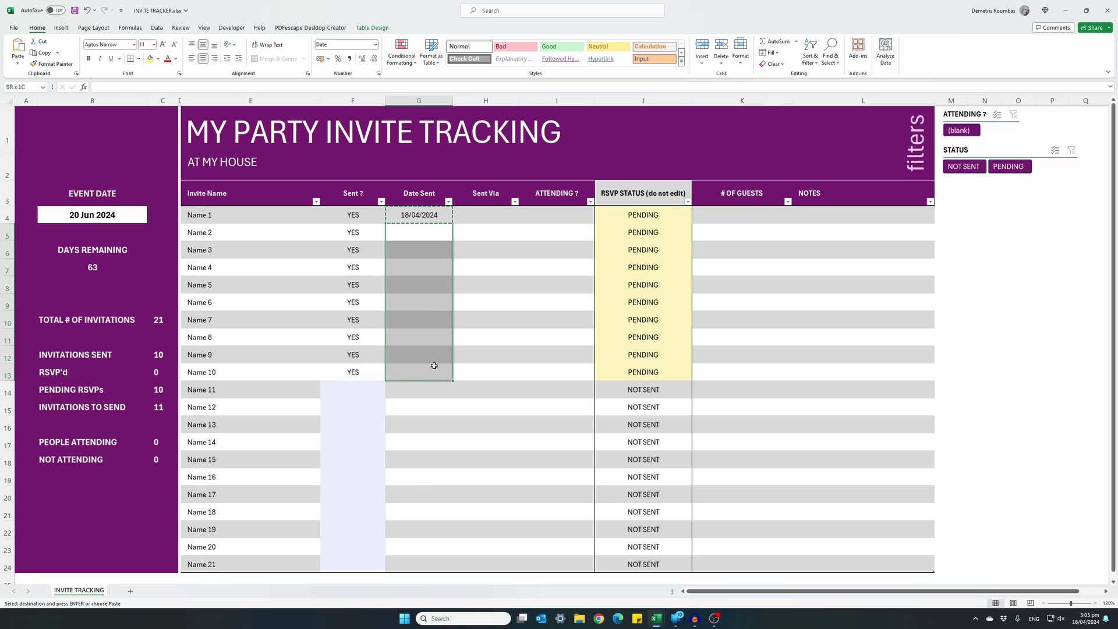
key(ctrl+v)
key(Escape)
- Set Sent Via for Names 1–5 to Email, Email, Post, By Hand, Phone
click(486, 217)
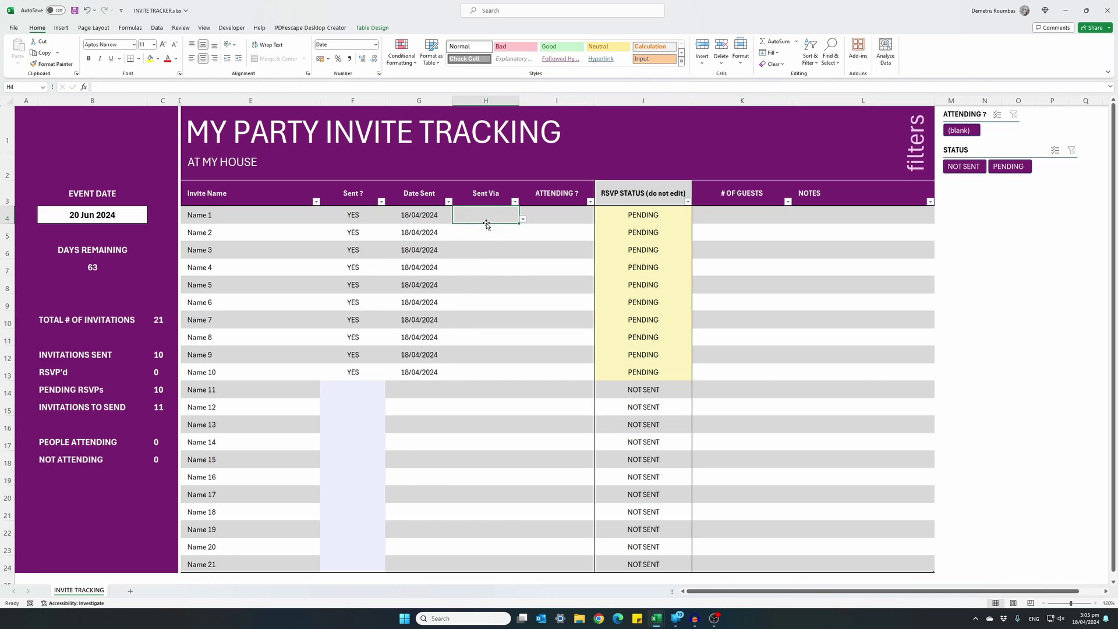
click(523, 219)
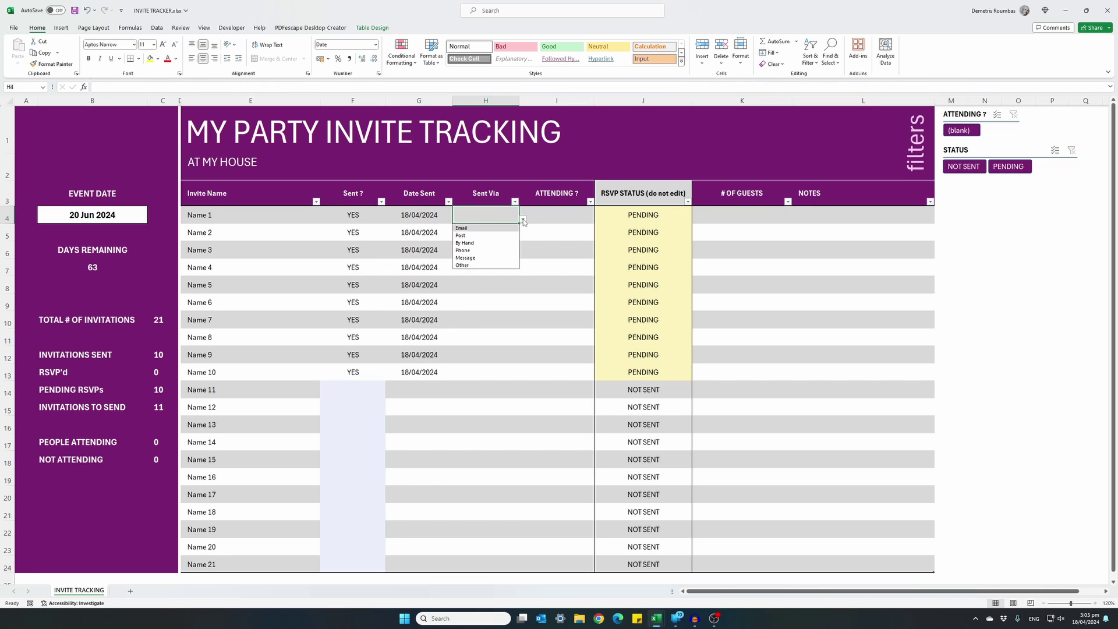
click(487, 230)
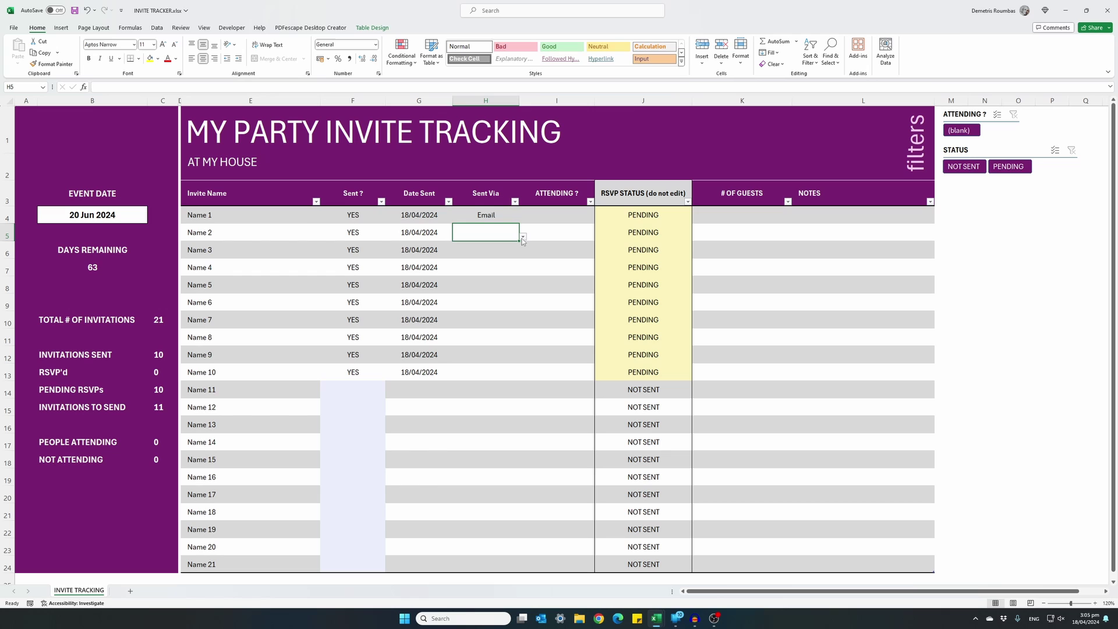
click(522, 238)
click(490, 250)
click(487, 250)
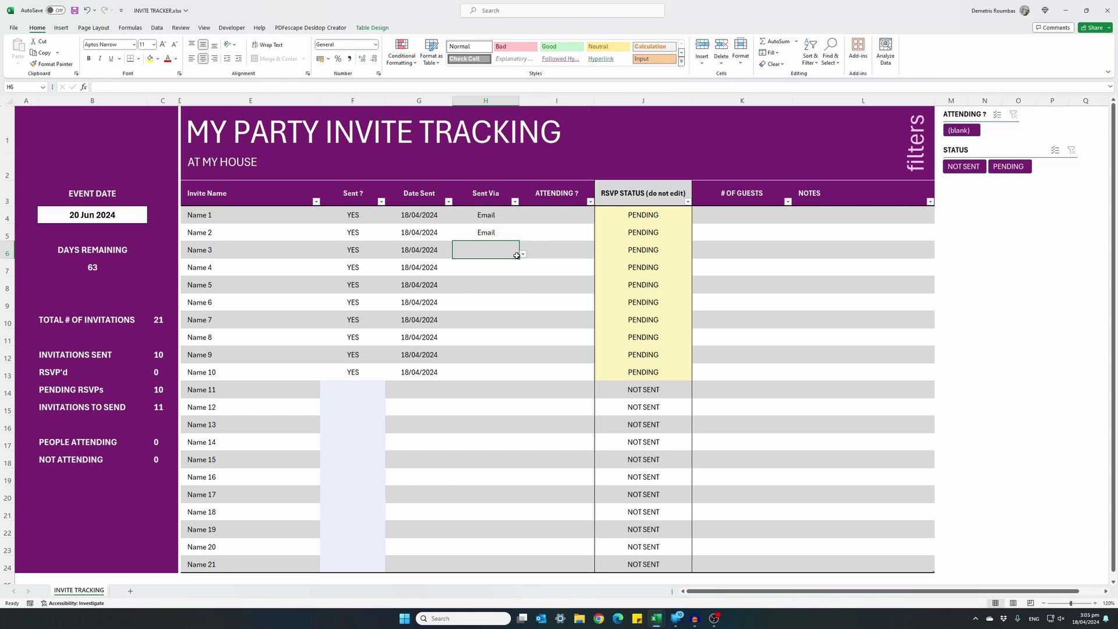
click(522, 255)
click(485, 277)
click(523, 271)
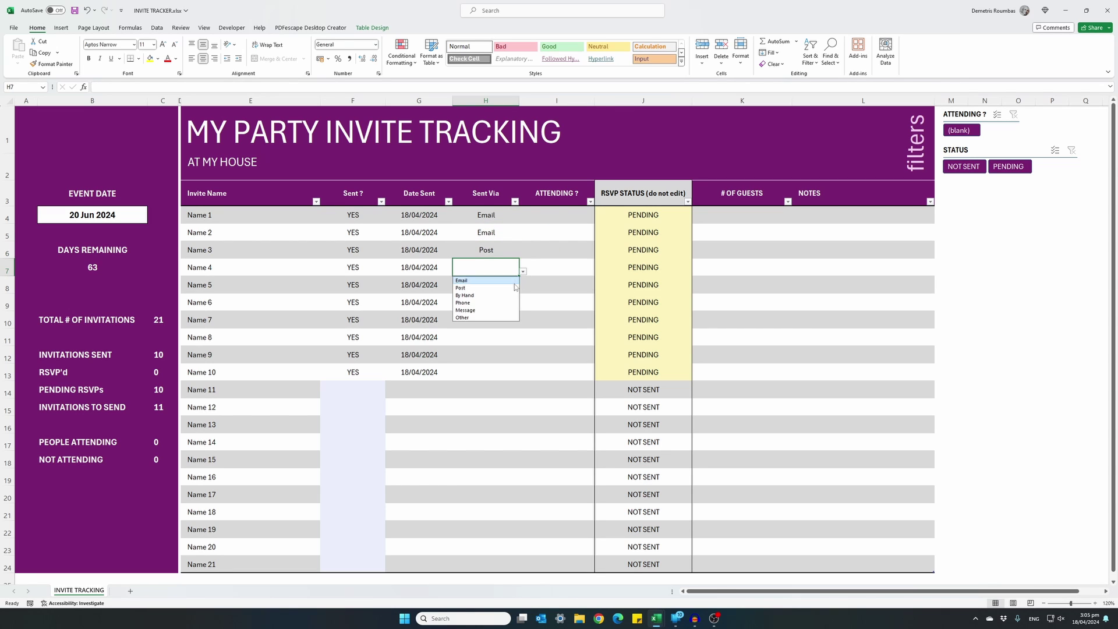
click(472, 296)
click(522, 289)
click(472, 319)
- Set Names 6–8 to Message, Other, Email, then copy Email to Names 9 and 10
click(486, 303)
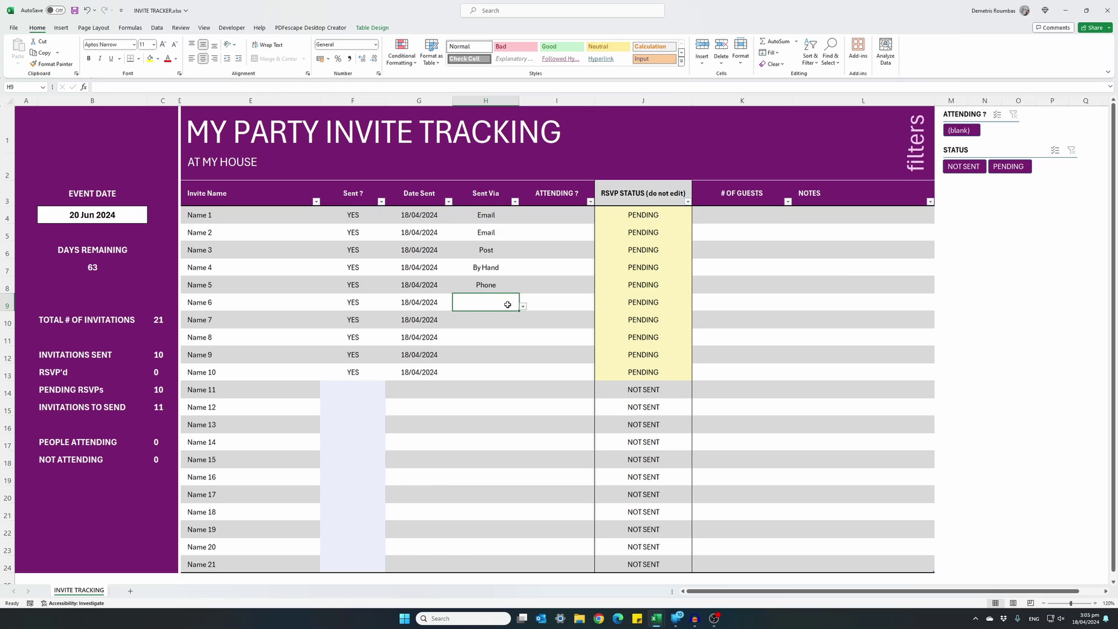
click(523, 308)
click(472, 352)
click(486, 320)
click(523, 326)
click(478, 374)
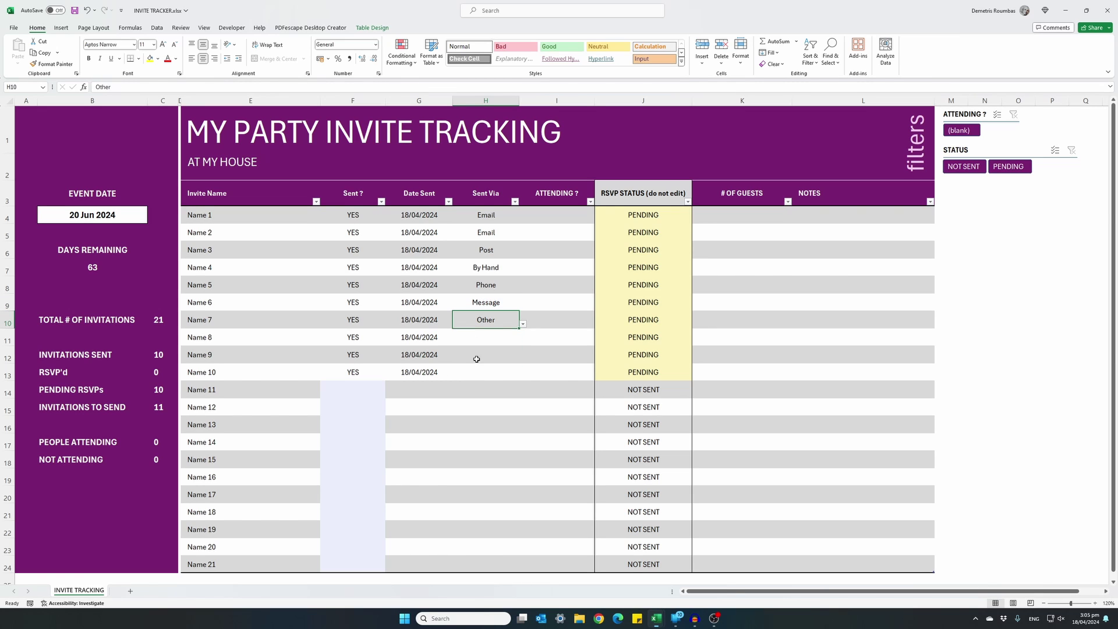
click(486, 338)
click(523, 341)
click(472, 352)
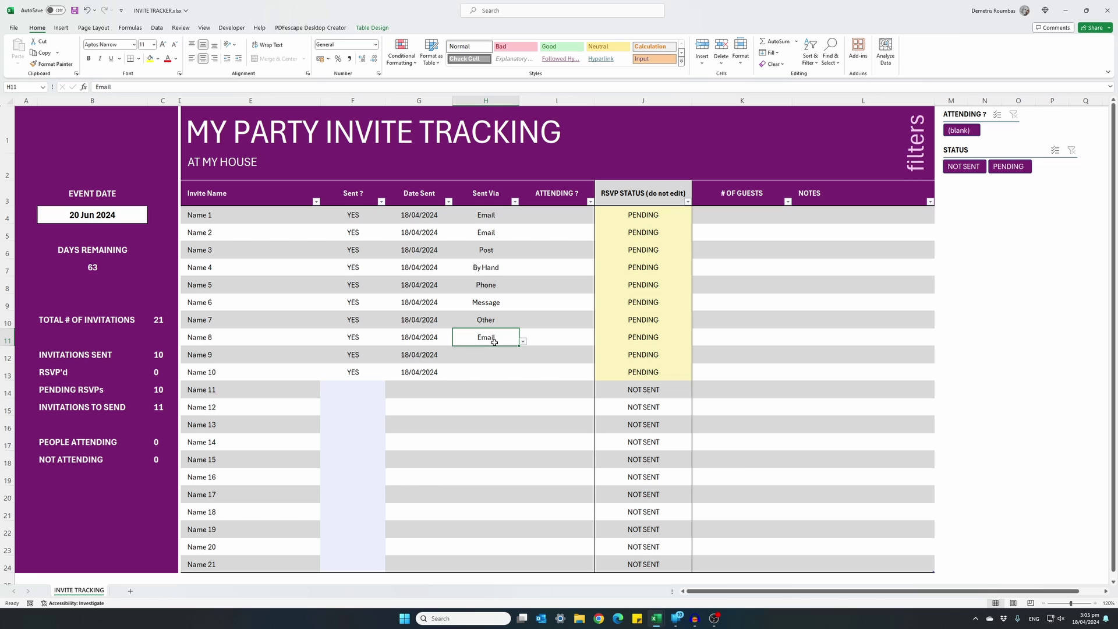
key(ctrl+c)
drag(492, 353, 489, 371)
key(Return)
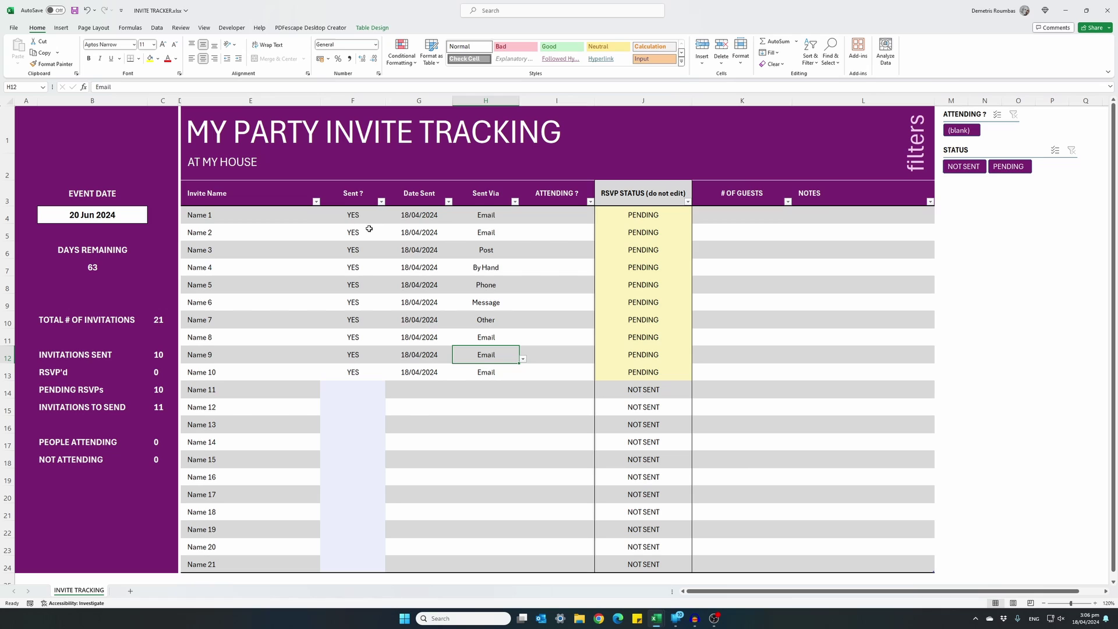
click(354, 216)
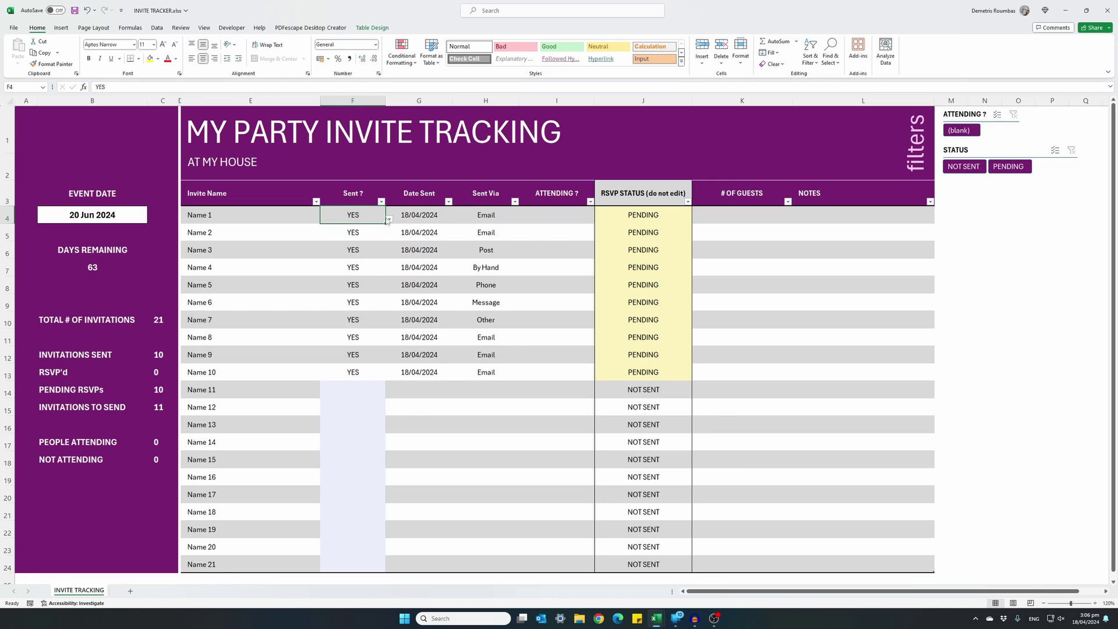
click(615, 219)
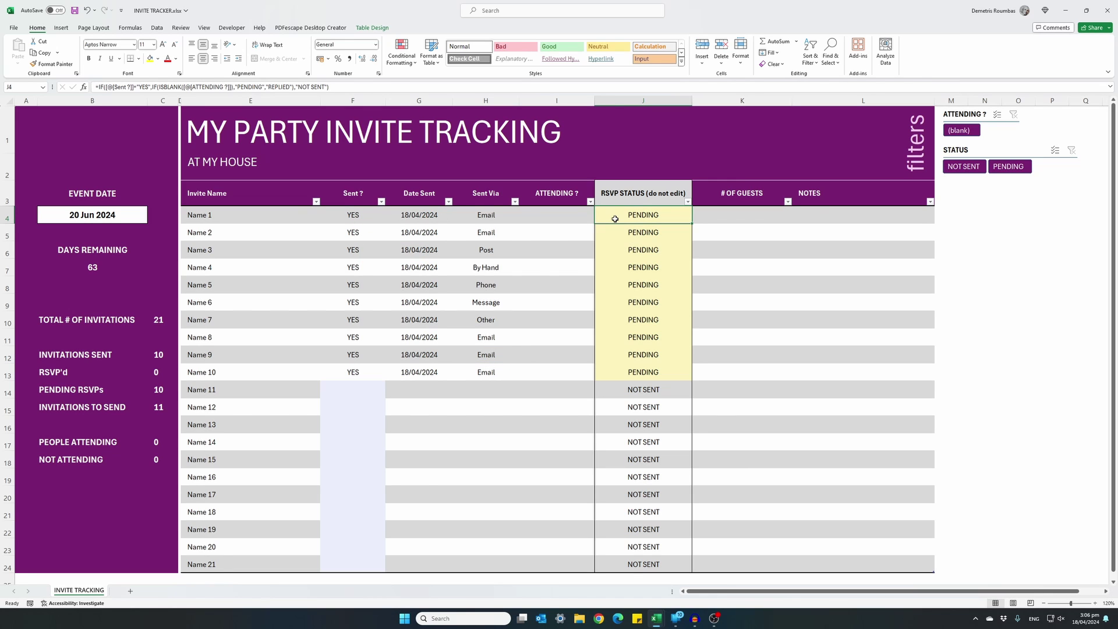
- Record Name 1 as attending YES with 4 guests
click(559, 216)
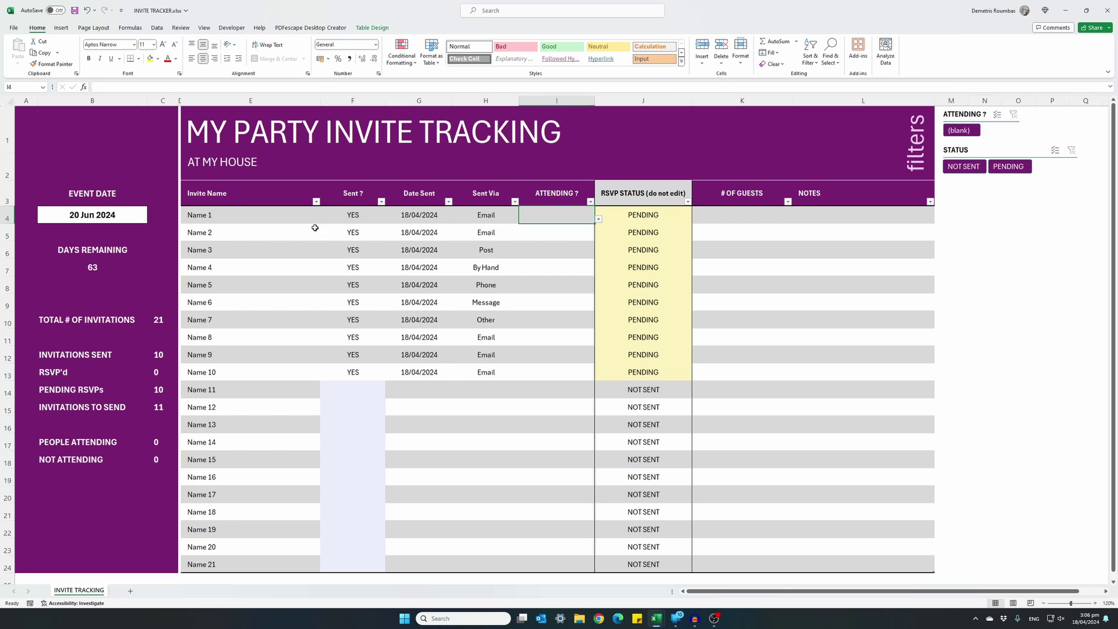
click(598, 219)
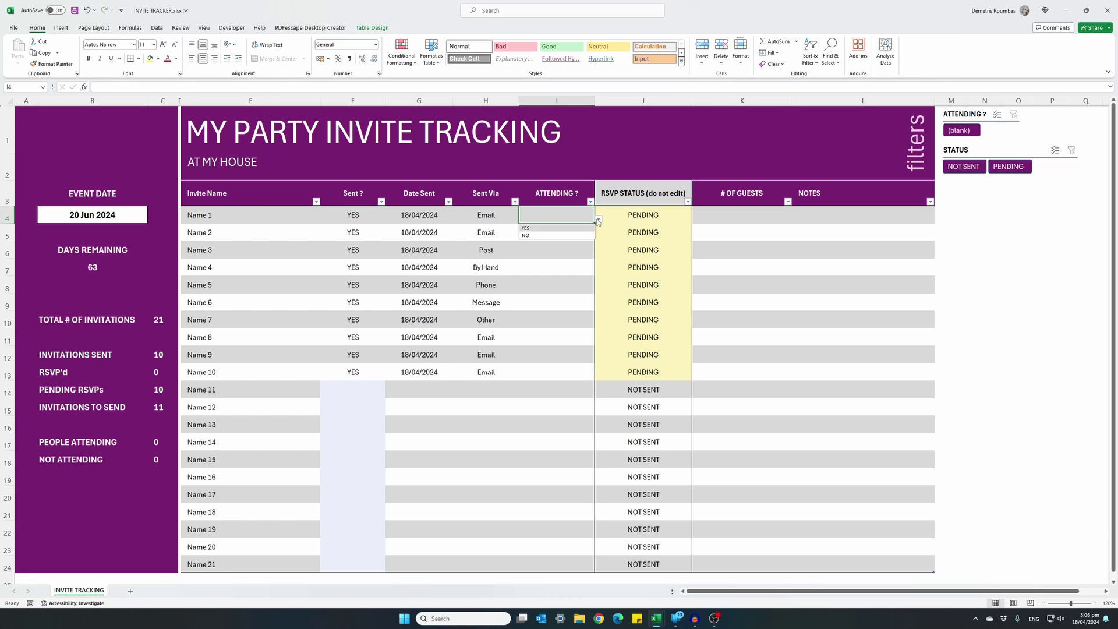
click(543, 228)
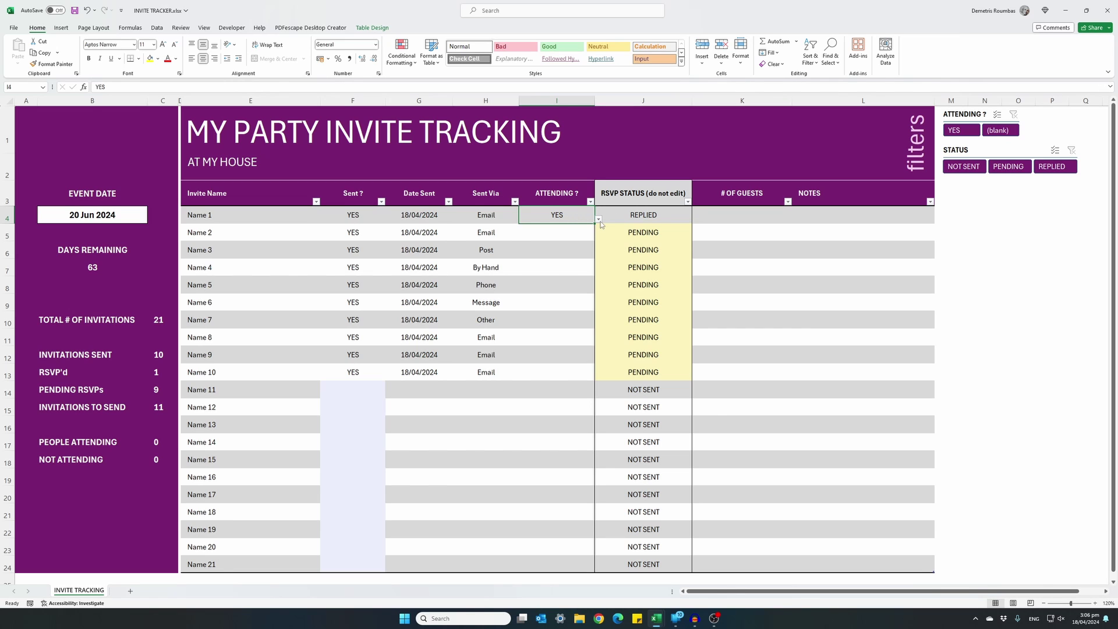
click(717, 218)
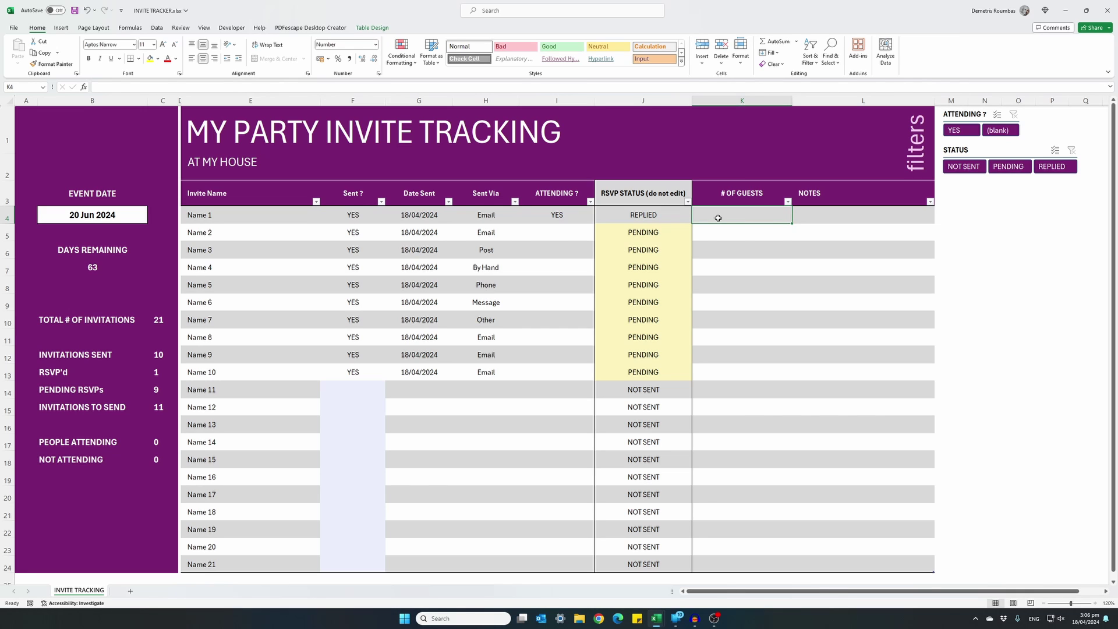
text(4)
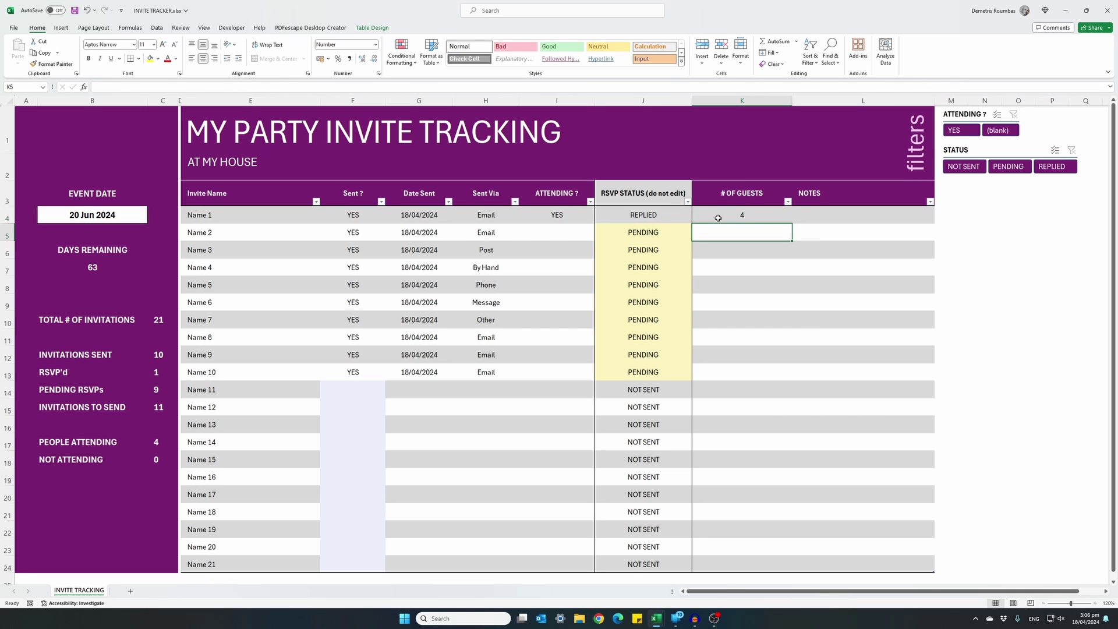
key(ctrl+Return)
- Record Name 2 as not attending so both show REPLIED
click(564, 237)
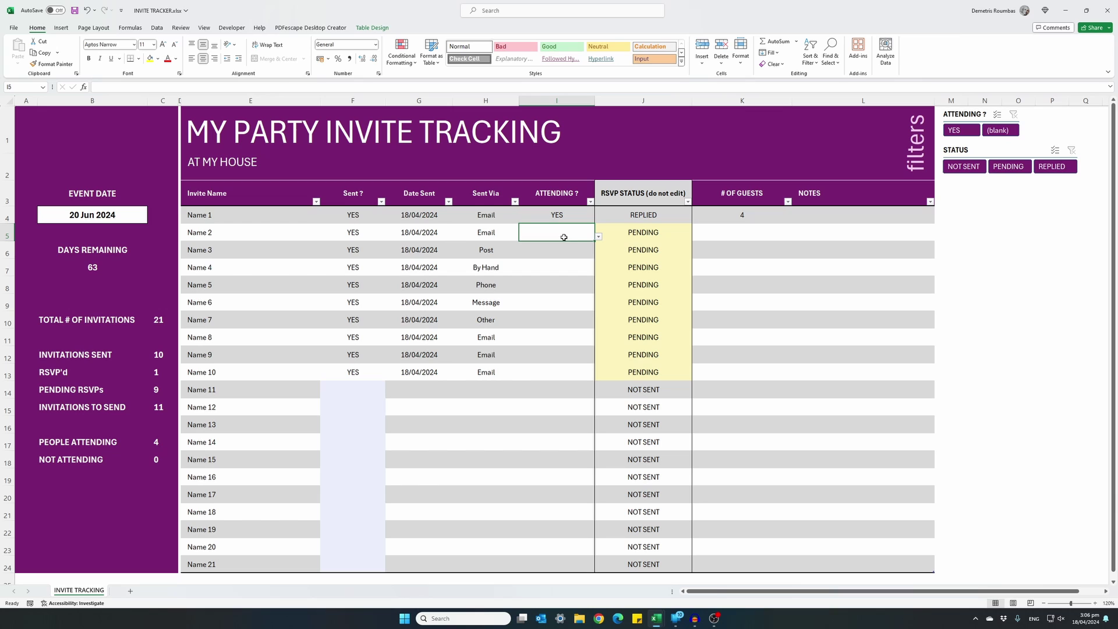
click(598, 237)
click(566, 253)
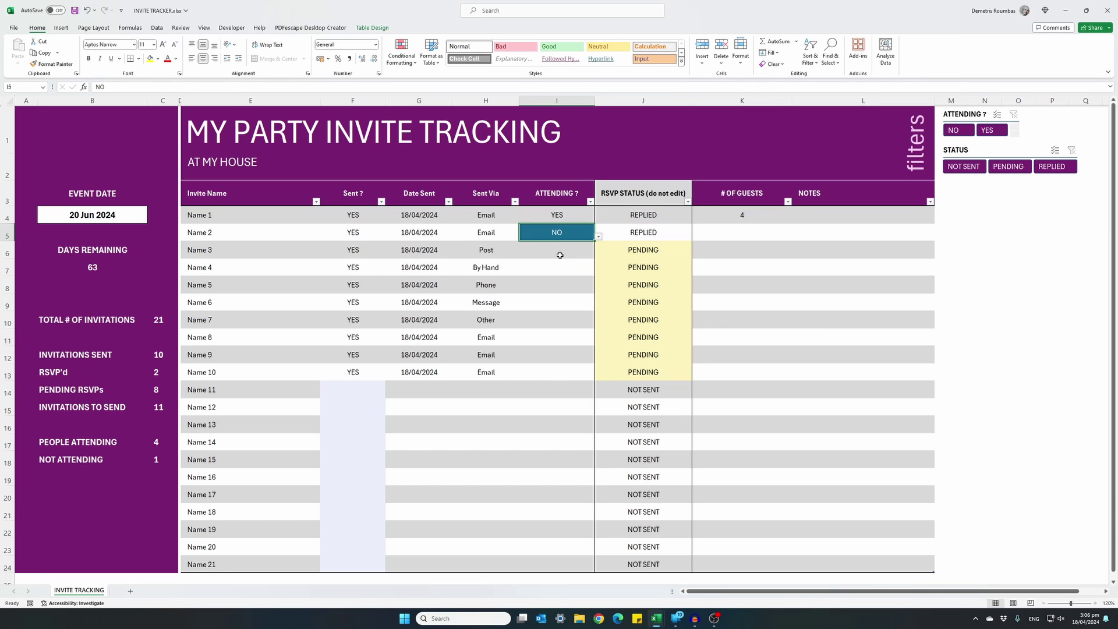
click(622, 235)
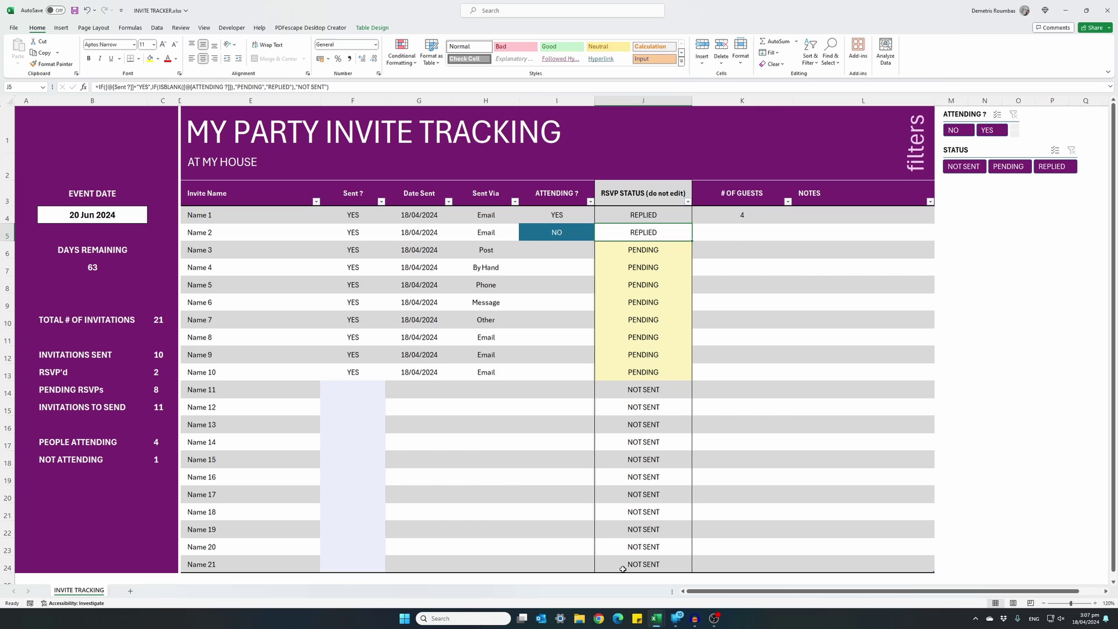
- Mark Names 11 to 13 as sent YES
click(351, 390)
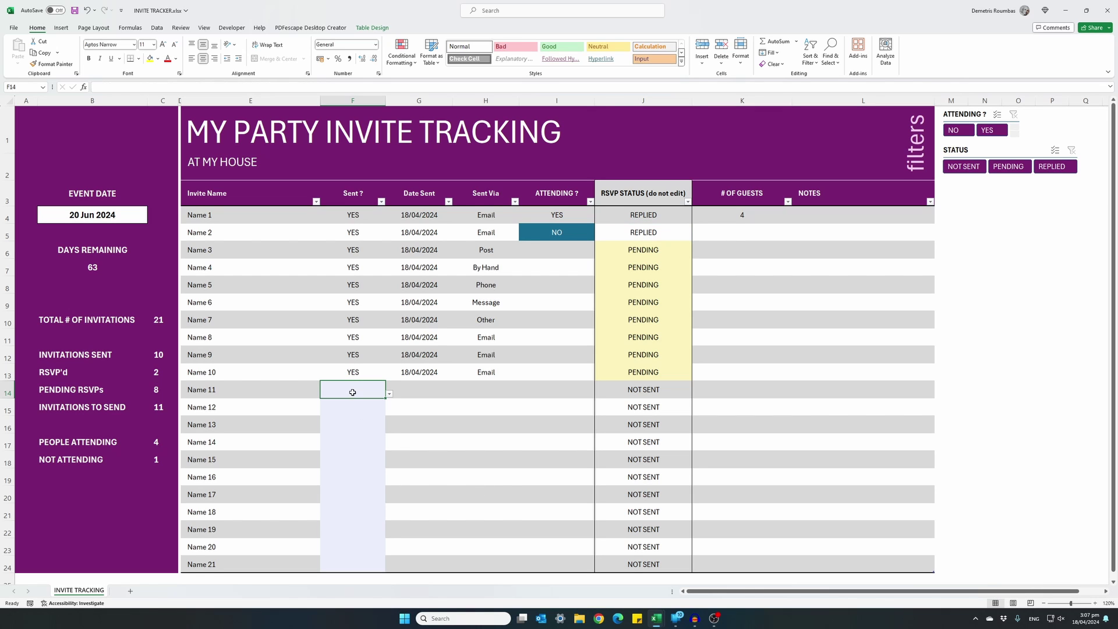
click(390, 393)
click(362, 405)
click(352, 407)
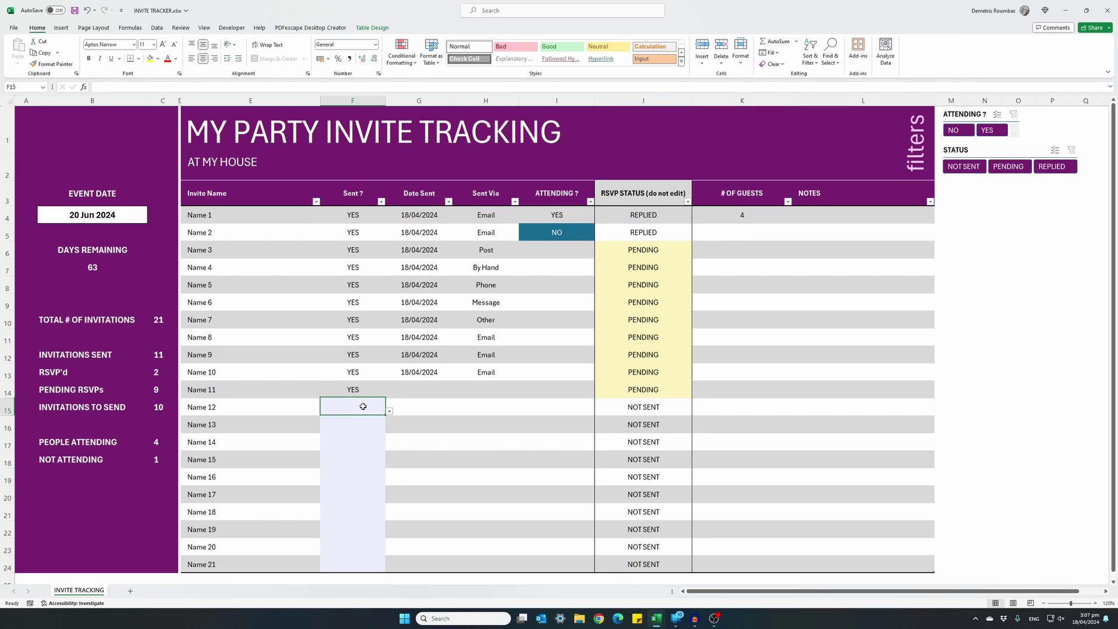
click(391, 411)
click(361, 422)
click(352, 425)
click(389, 428)
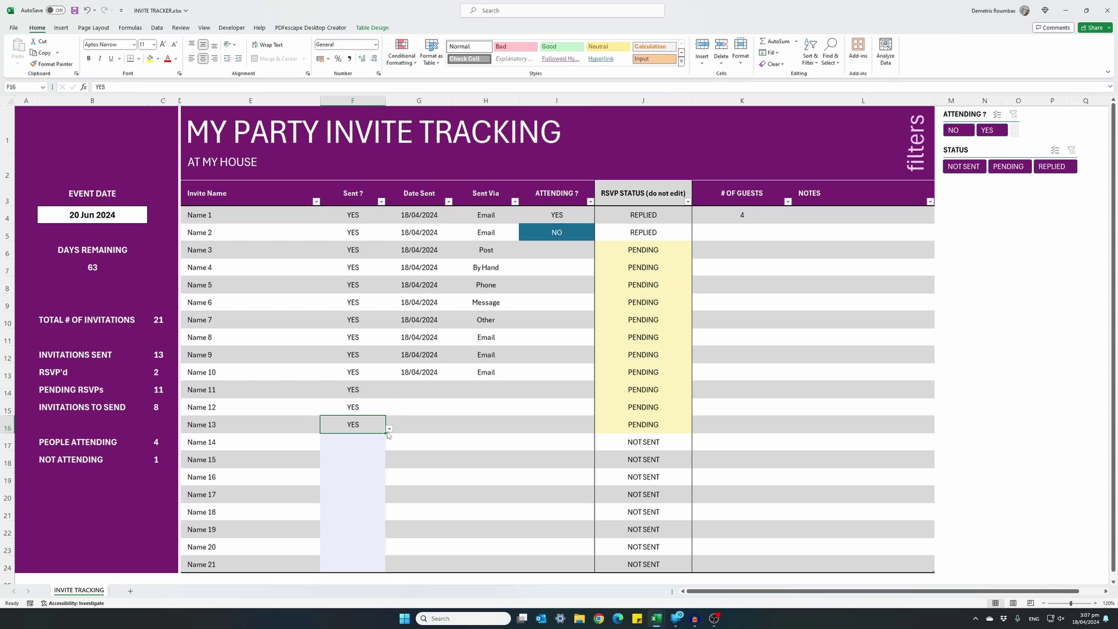
click(405, 425)
- Date Name 11 sent 19/04/2024 and copy the date to Names 12 and 13
click(421, 393)
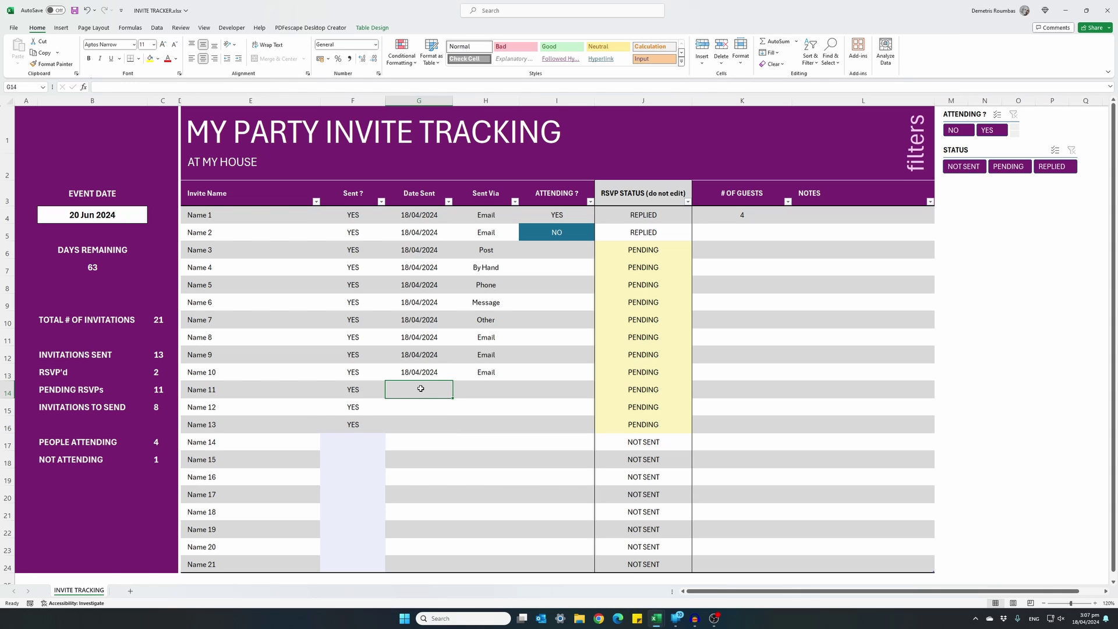
text(19)
text(/04/2024)
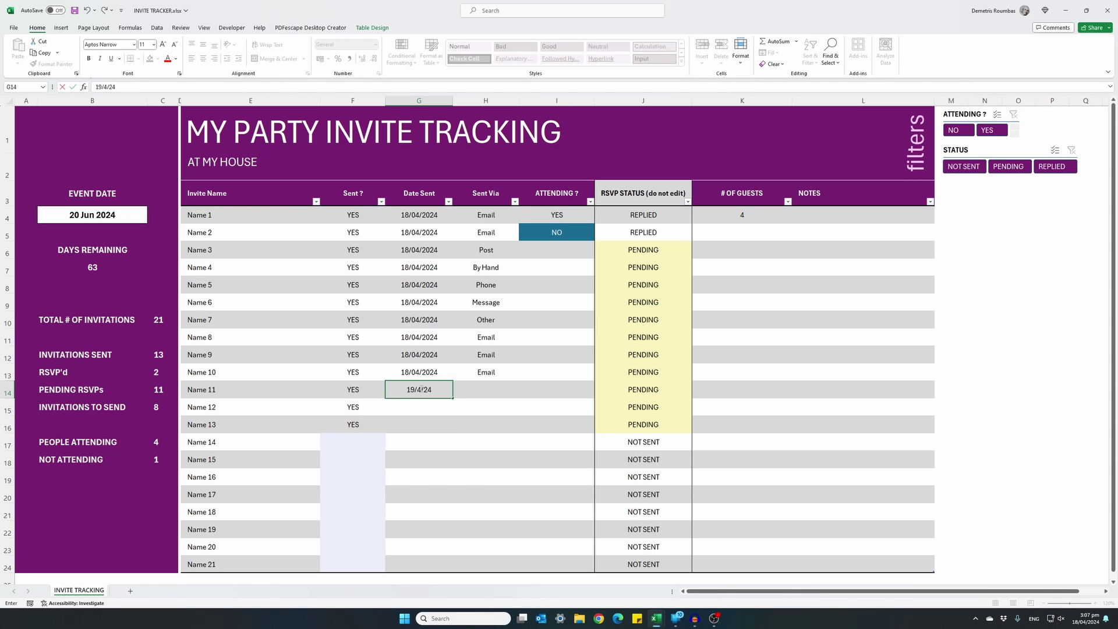
key(Return)
click(420, 390)
key(ctrl+c)
drag(420, 408, 421, 424)
key(ctrl+v)
key(Escape)
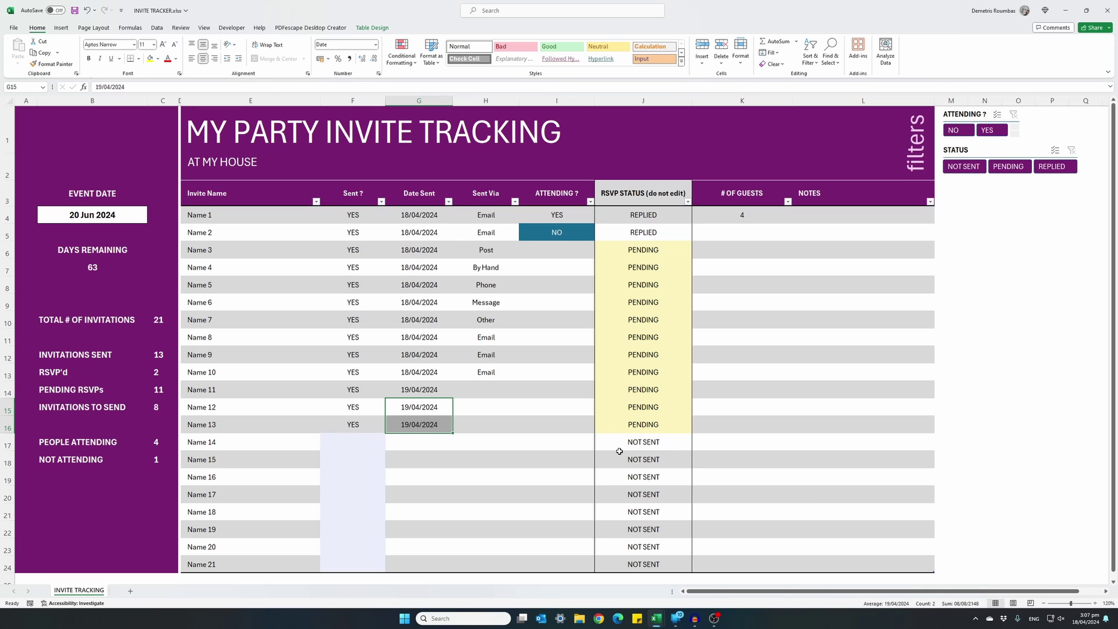
- Copy Email into the Sent Via column for Names 11 to 13
click(493, 391)
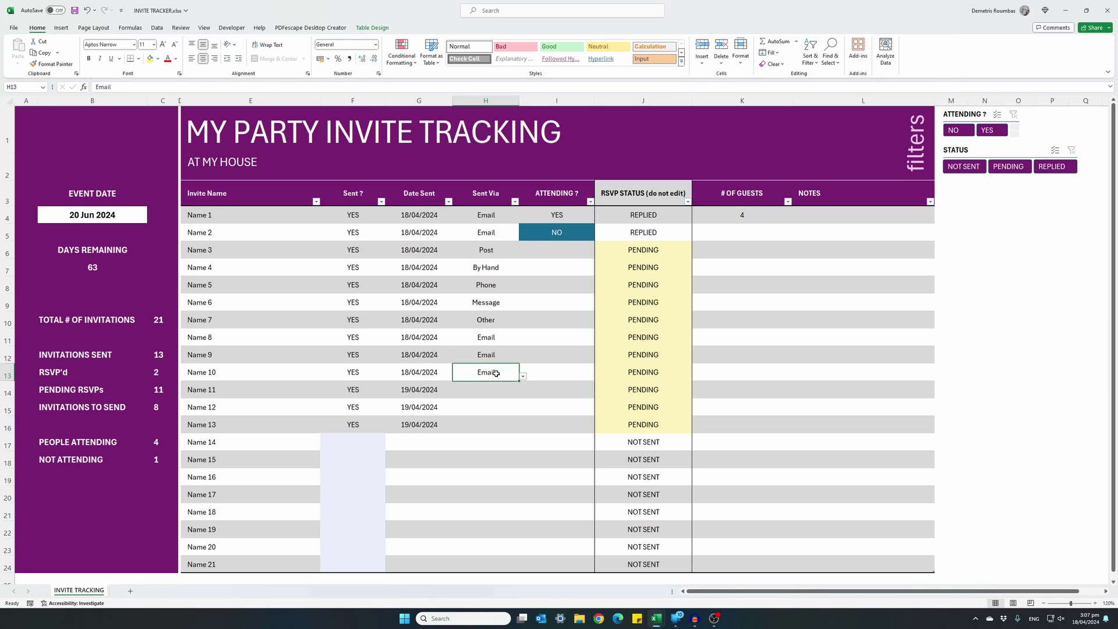
key(ctrl+c)
drag(494, 389, 495, 425)
key(ctrl+v)
key(Escape)
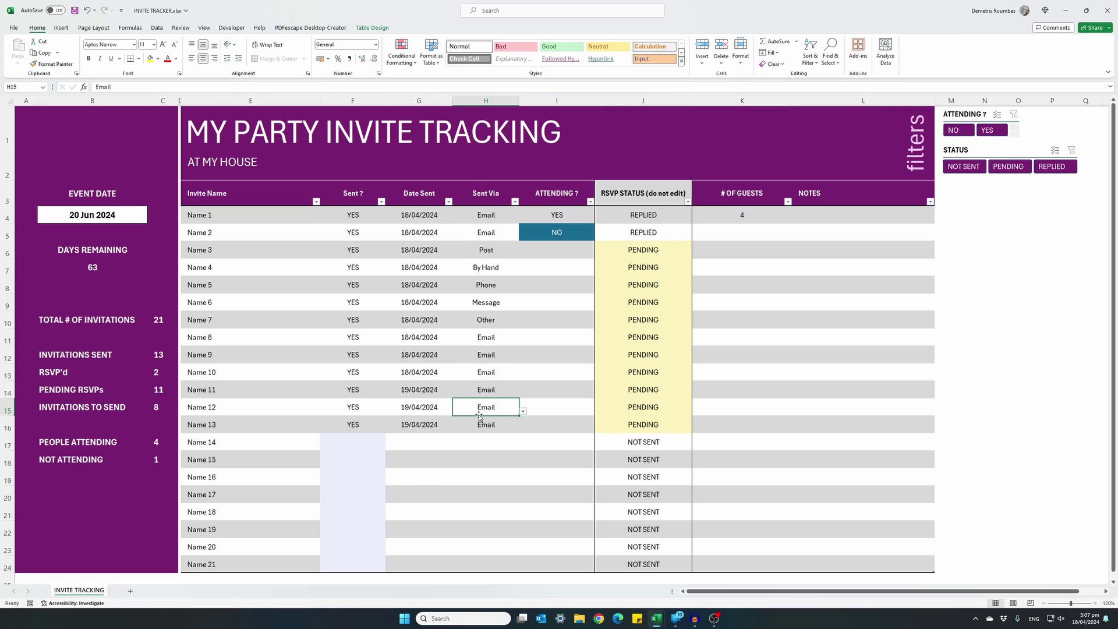
click(538, 410)
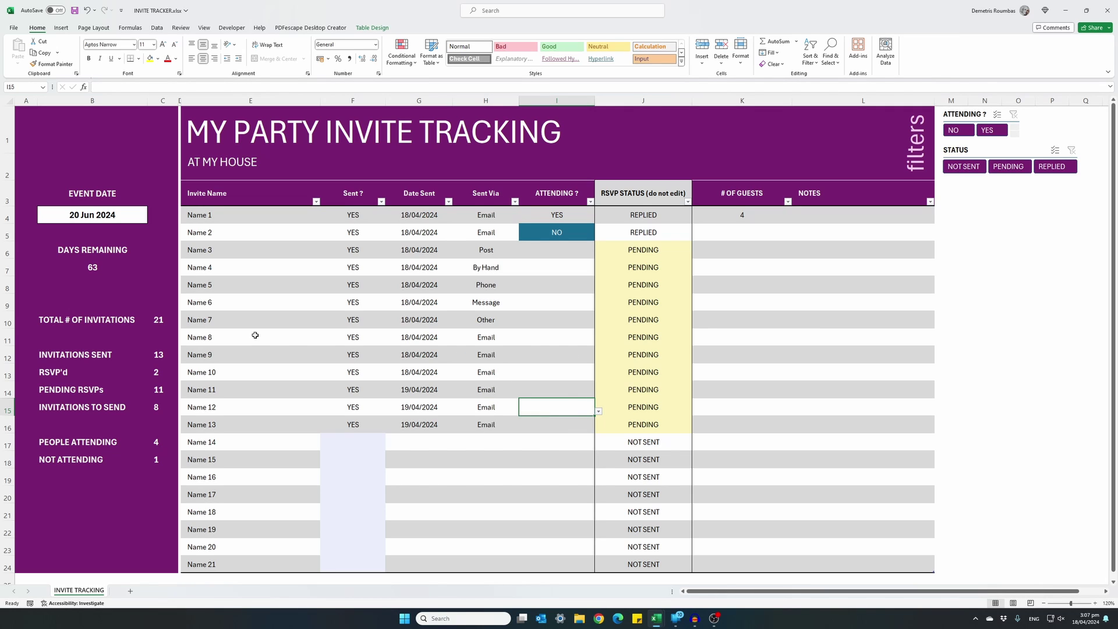
- Record Name 8 as attending YES with 2 guests
click(231, 338)
click(560, 337)
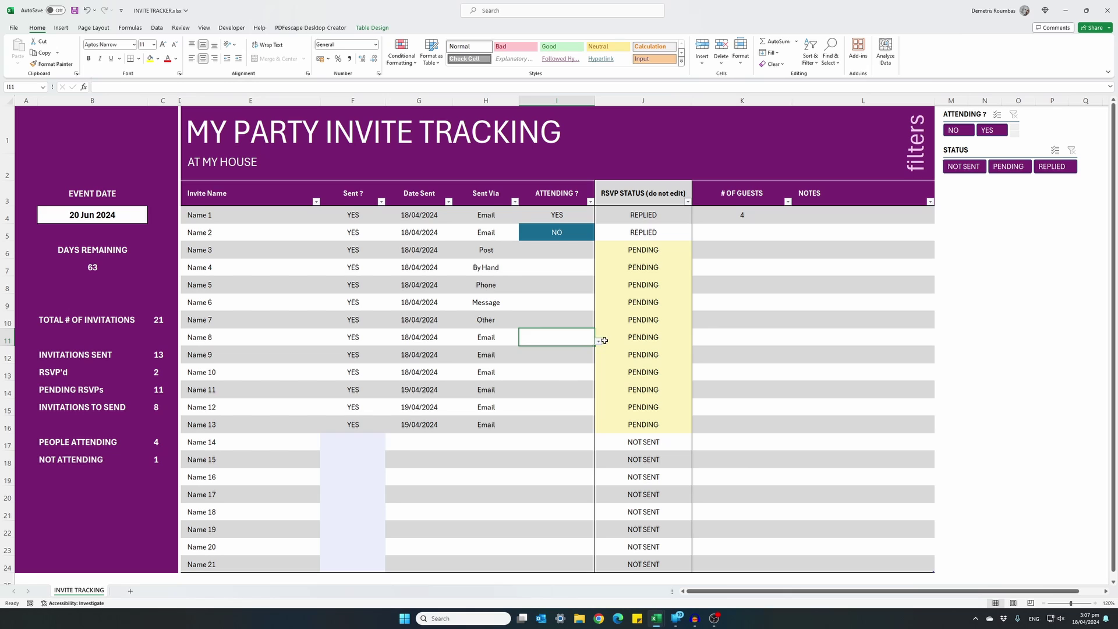
click(598, 343)
click(557, 354)
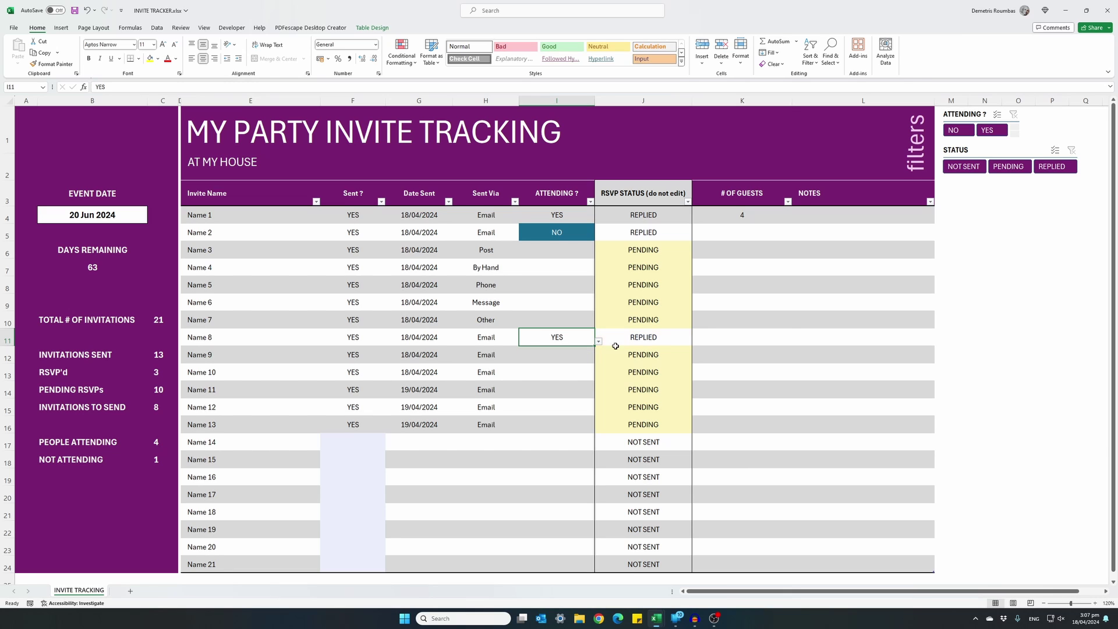
click(715, 338)
text(2)
key(Return)
- Record Name 9 as attending YES with 3 guests and a note saying 1 child
key(Left)
key(Left)
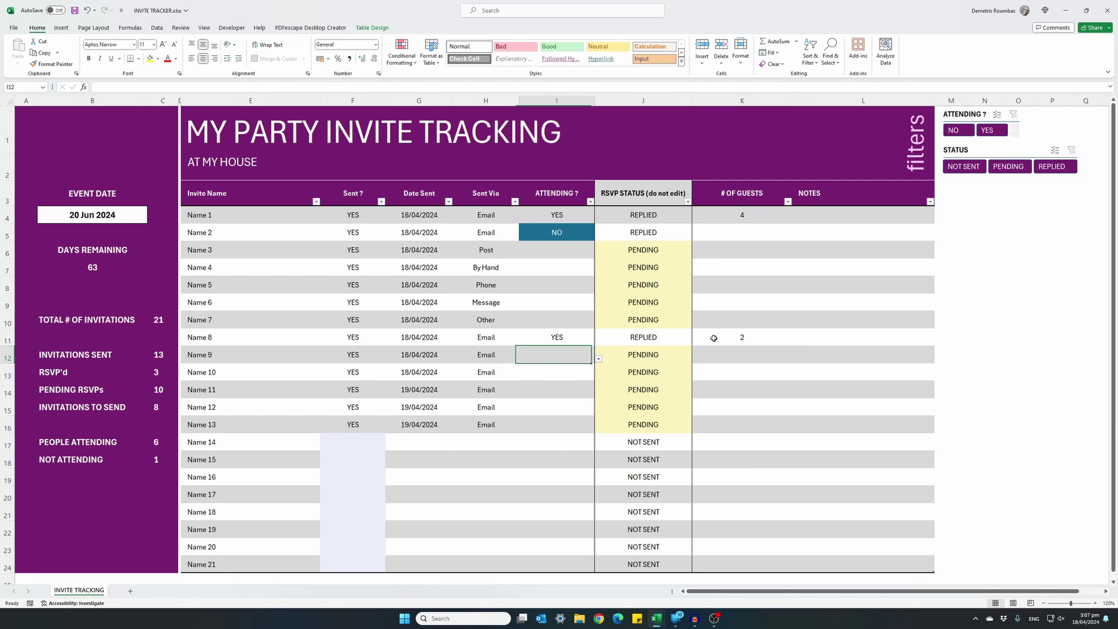
click(598, 358)
click(556, 371)
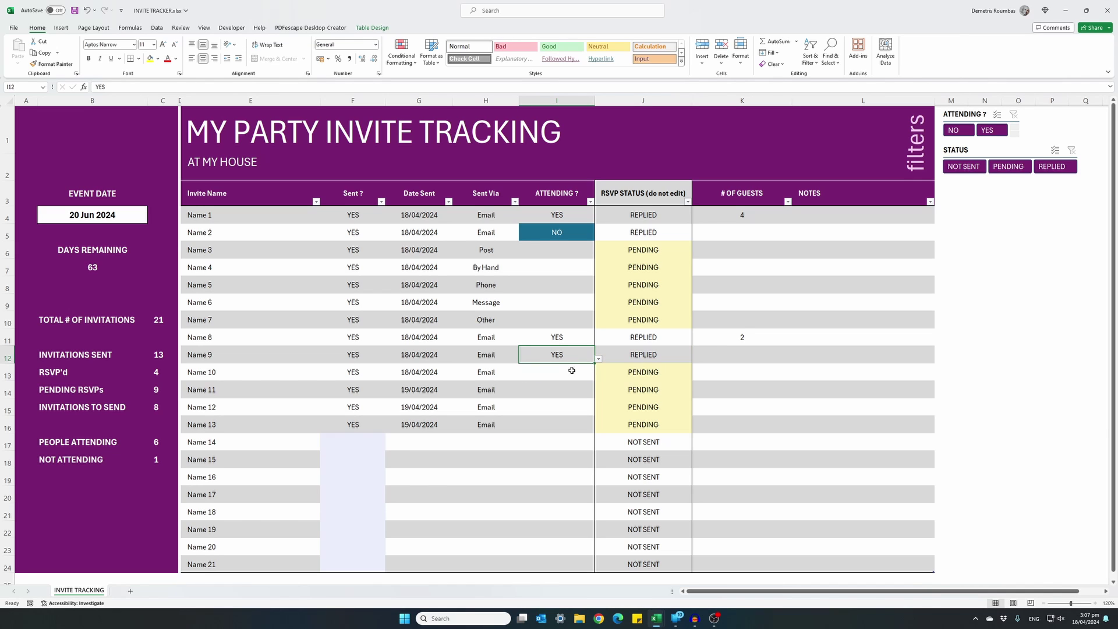
click(711, 355)
text(3)
key(Tab)
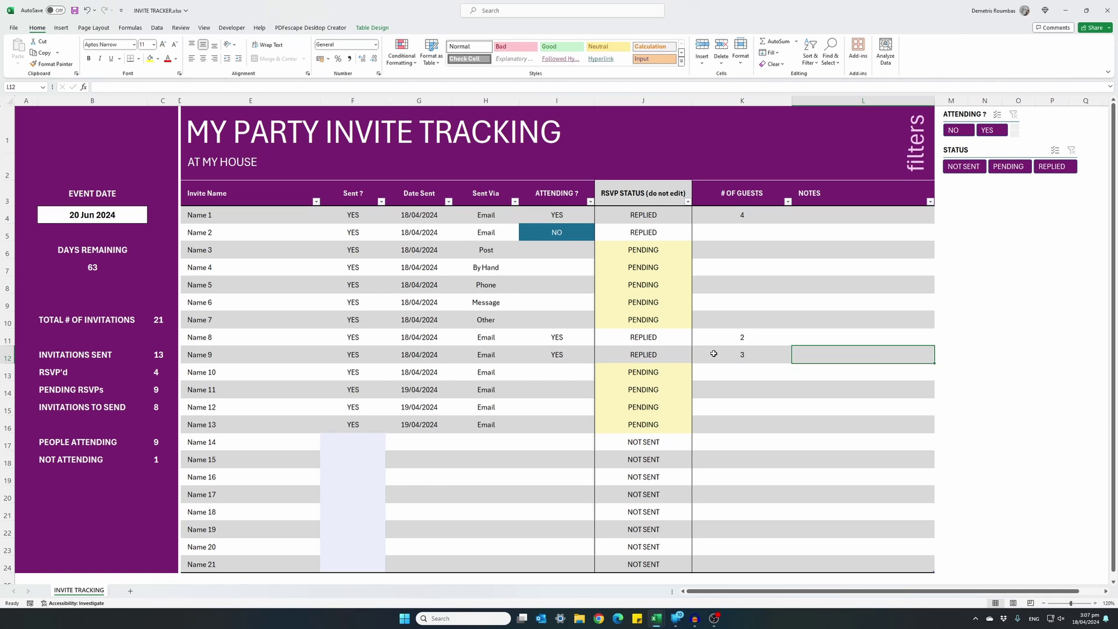
text(1 chil;)
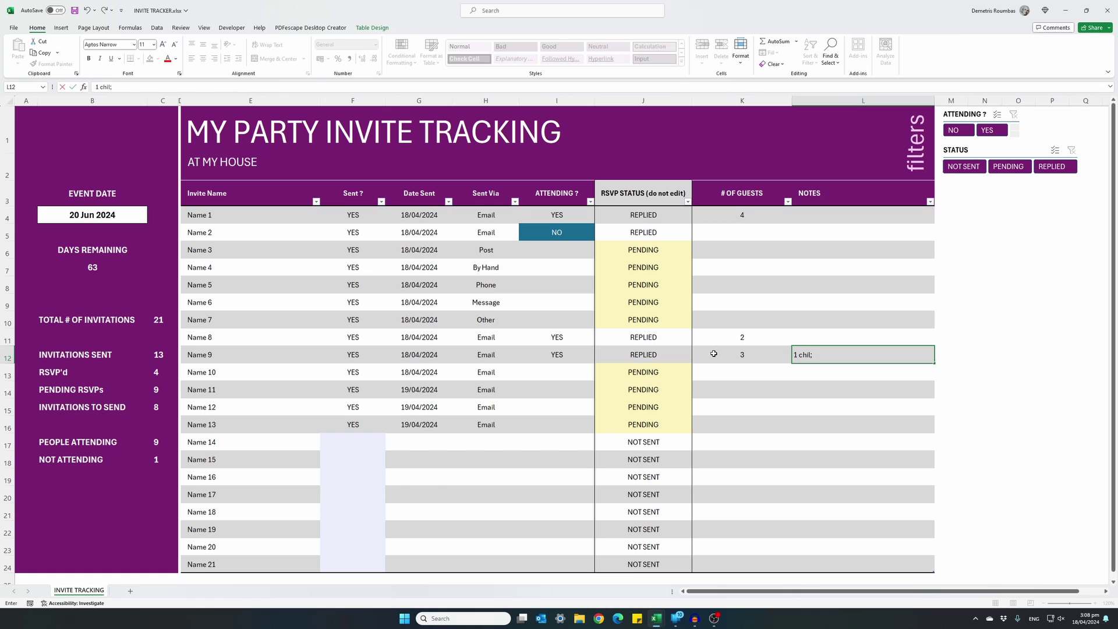
key(BackSpace)
text(d)
key(ctrl+Return)
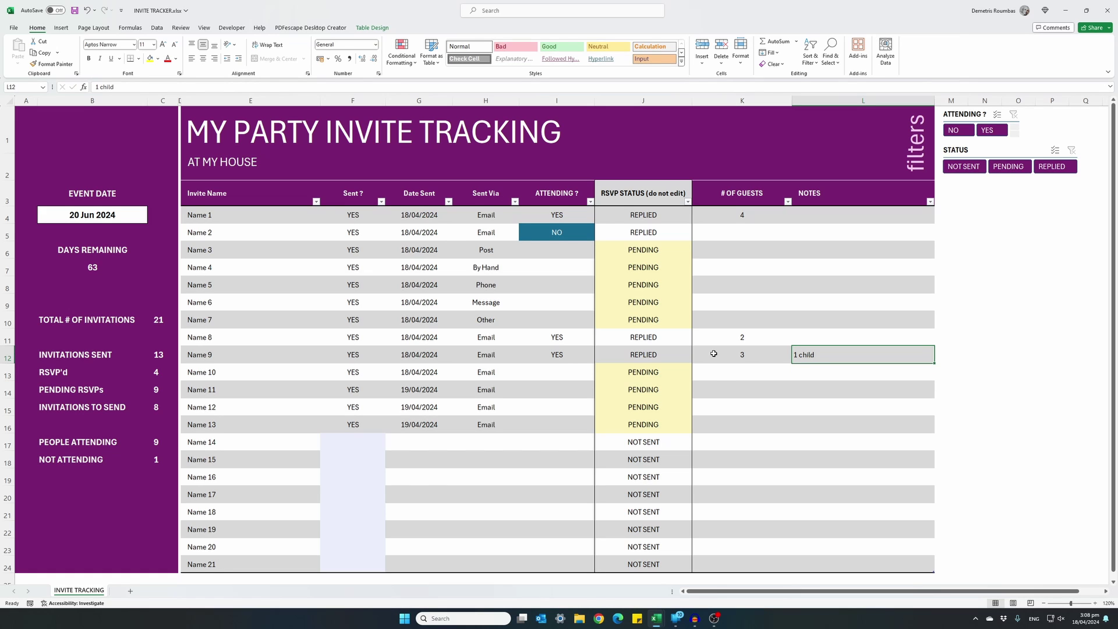
key(Left)
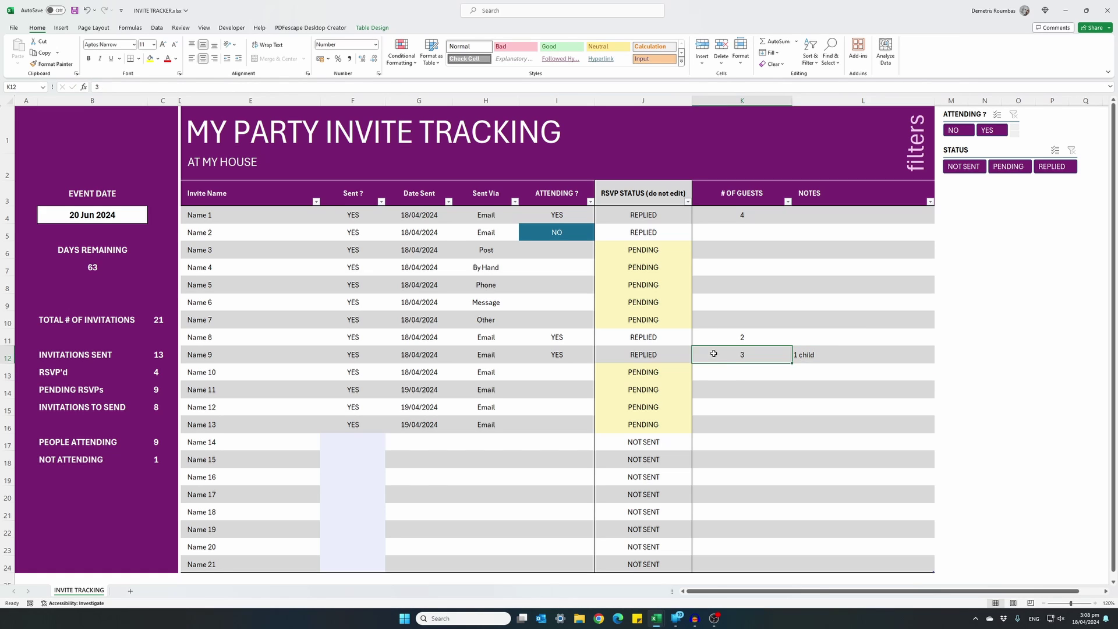
key(Left)
key(Left)
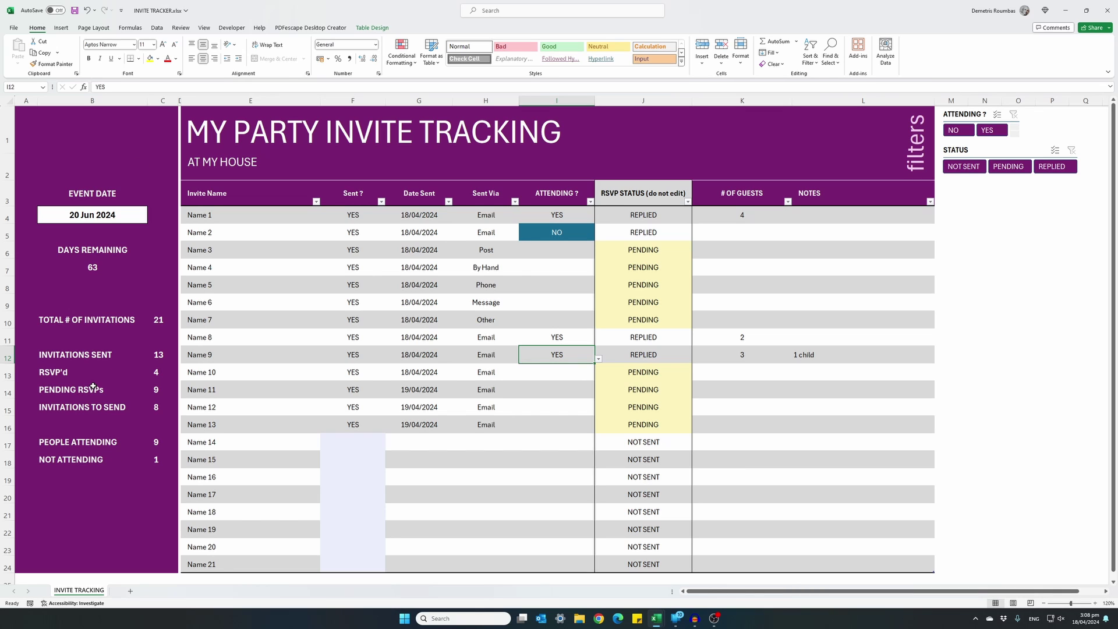
click(158, 320)
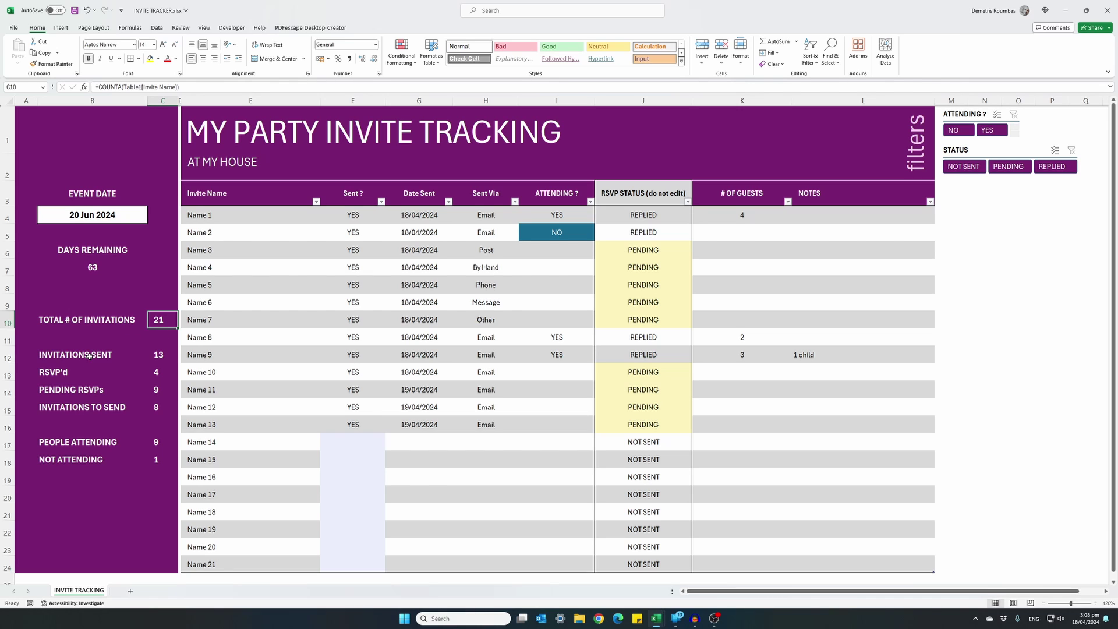
click(162, 357)
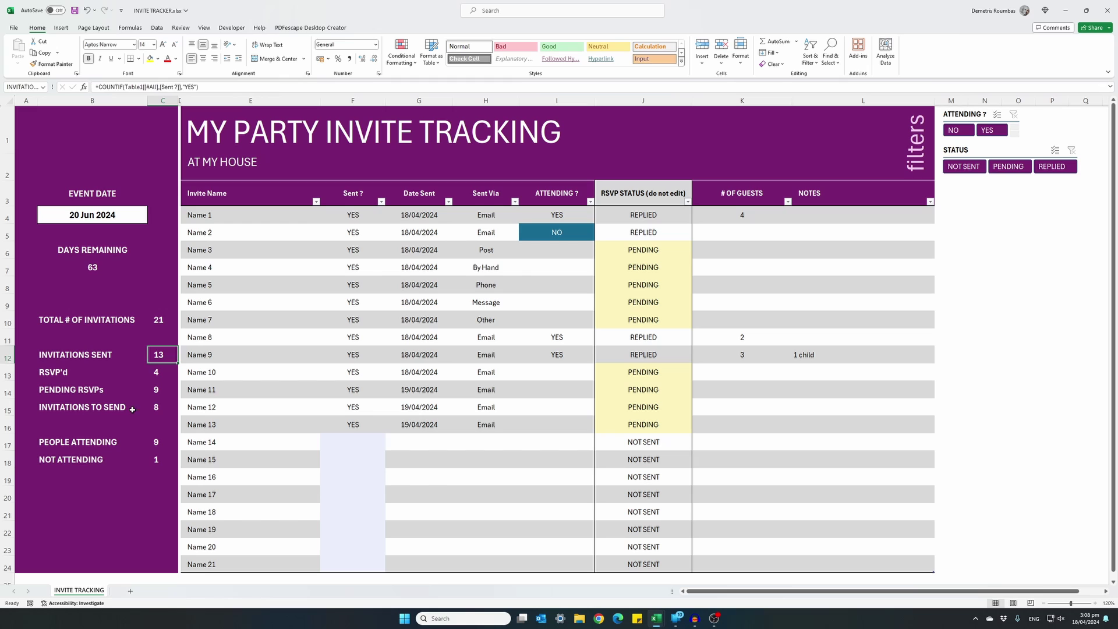
click(150, 407)
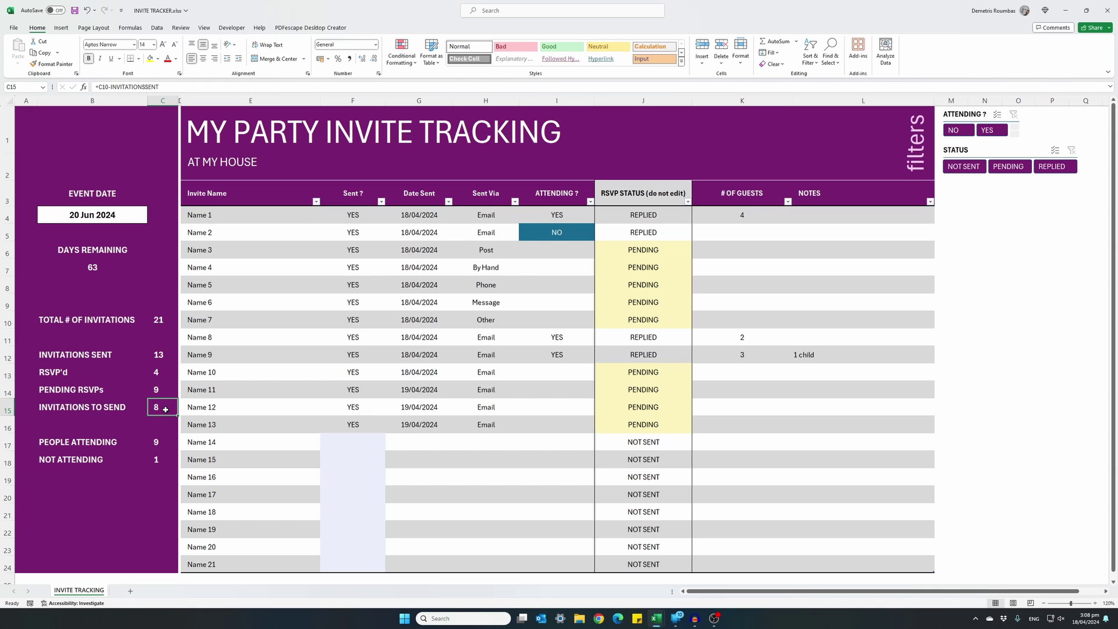
click(74, 372)
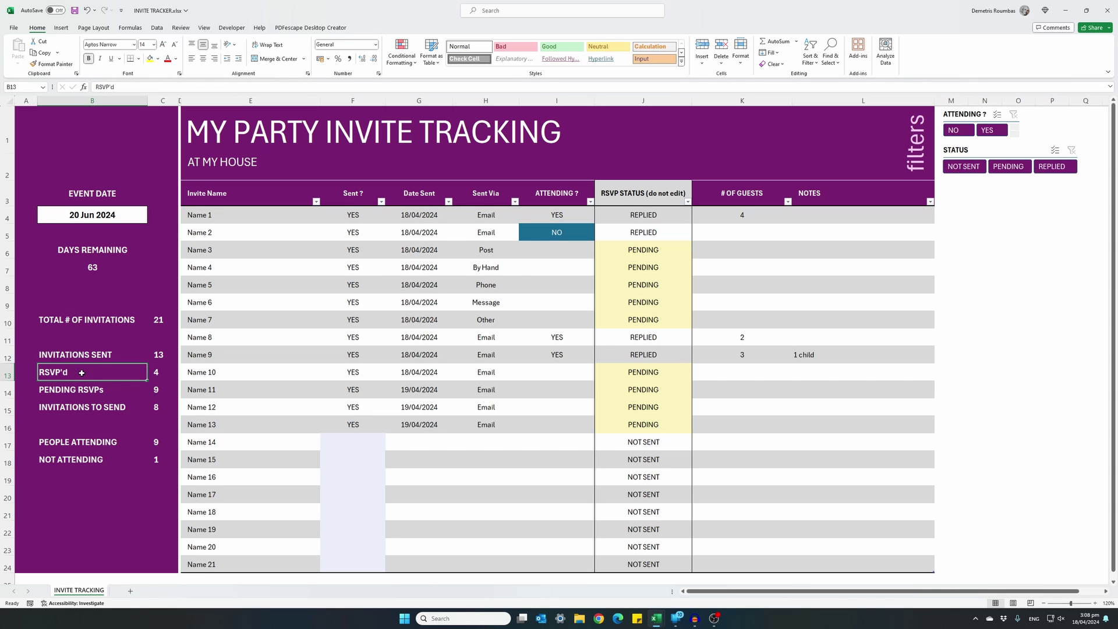
click(162, 374)
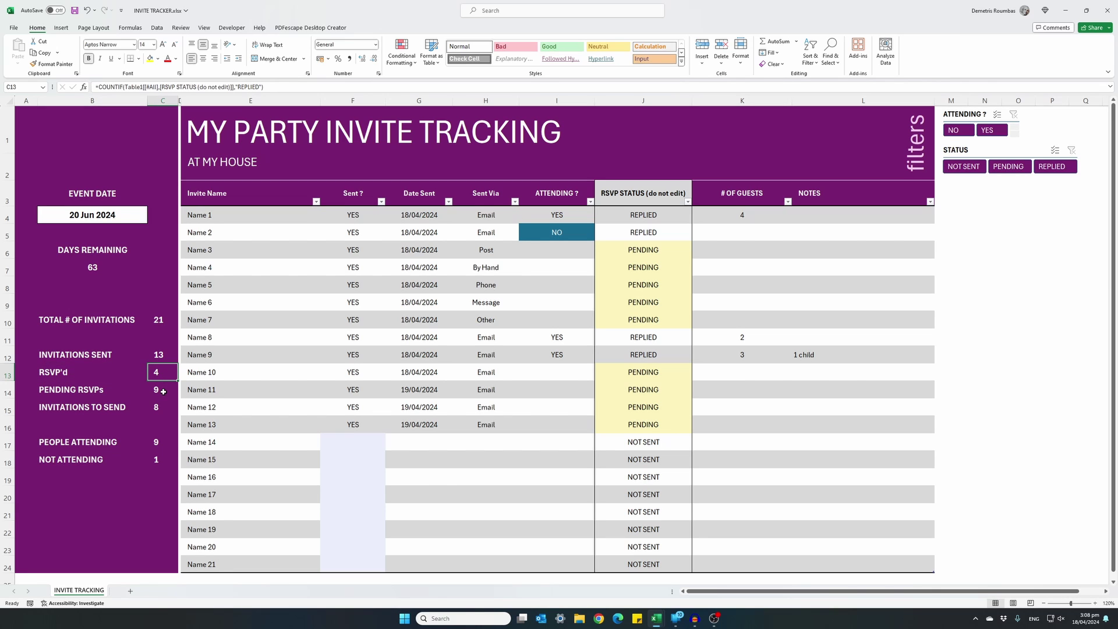
click(163, 391)
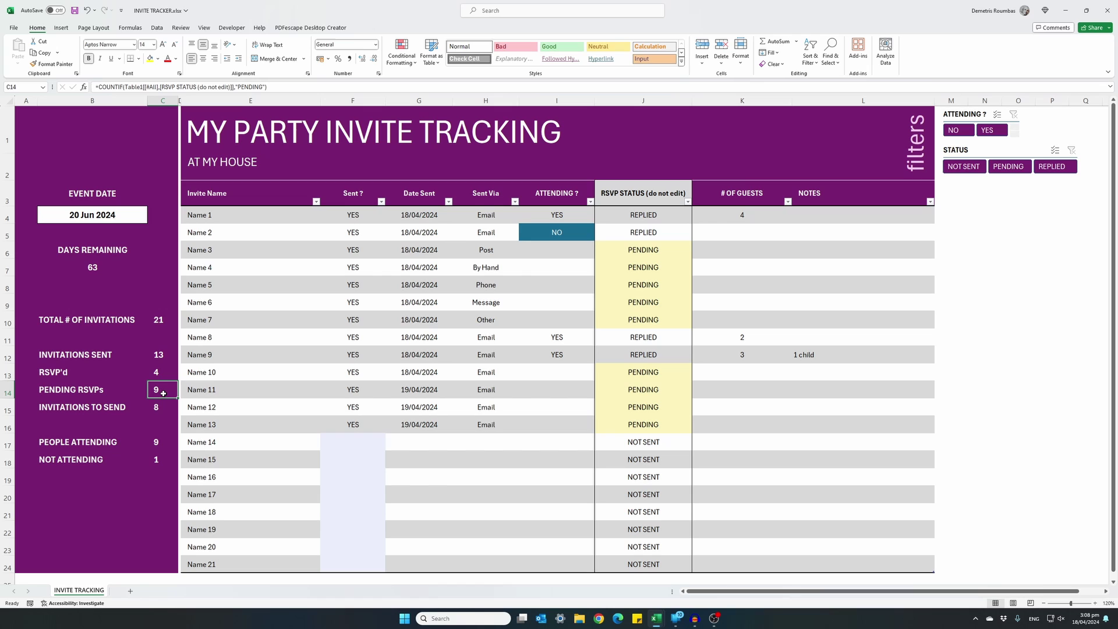
click(102, 442)
click(166, 445)
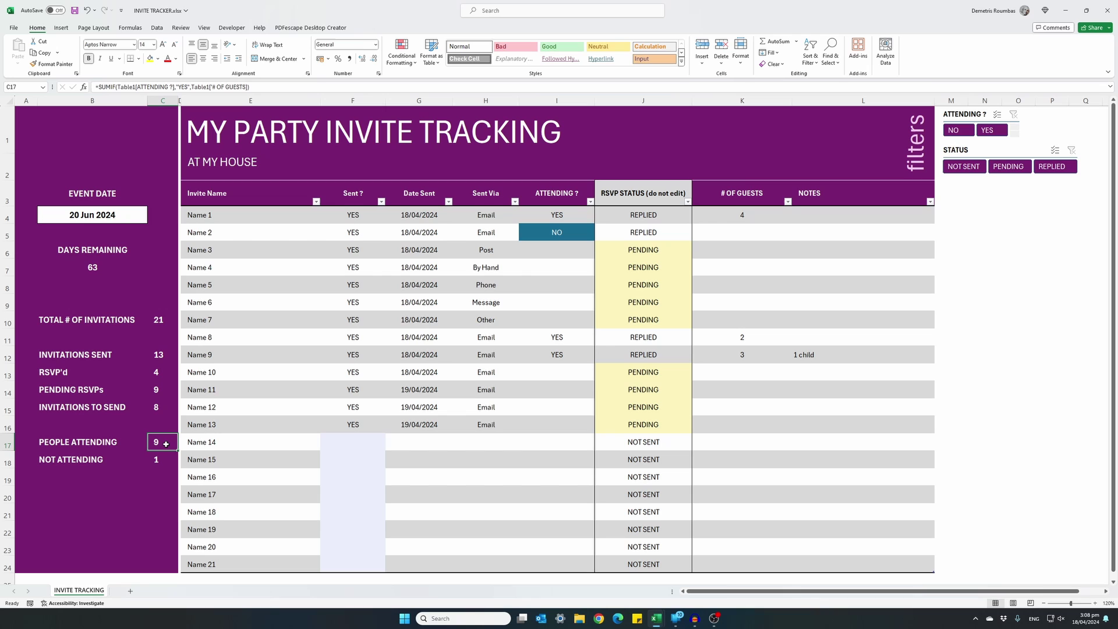
click(164, 461)
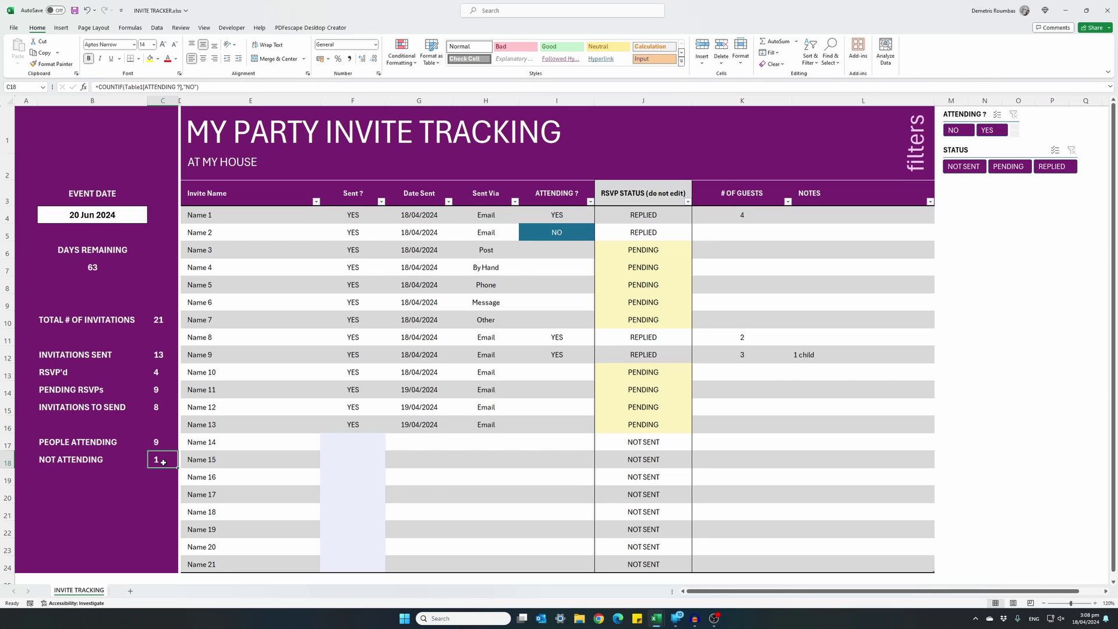
- Mark Names 14 to 19 as sent YES dated 19/04/2024
click(346, 426)
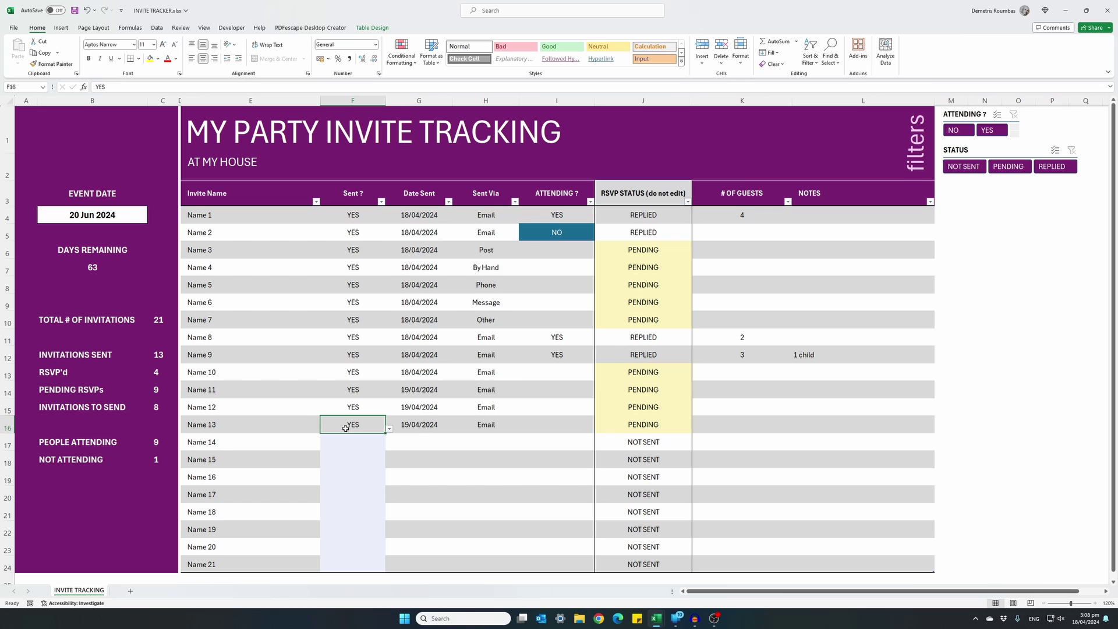
key(ctrl+c)
drag(343, 444, 349, 530)
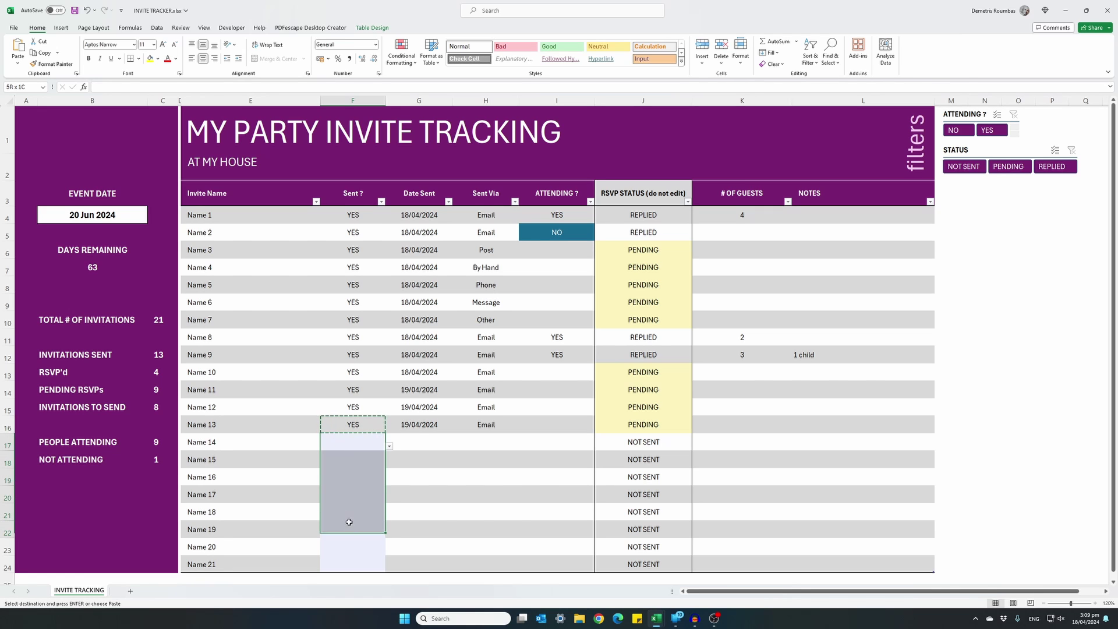
key(ctrl+v)
click(425, 445)
text(19/04/2024)
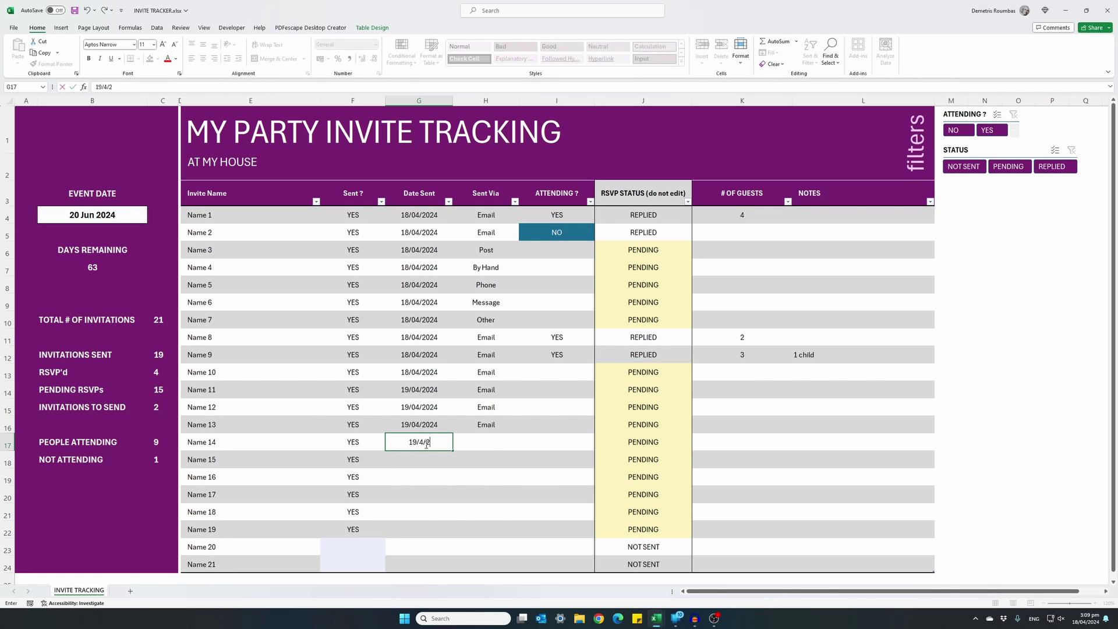
key(ctrl+Return)
- Copy Email into Sent Via for Names 14 to 19
click(487, 442)
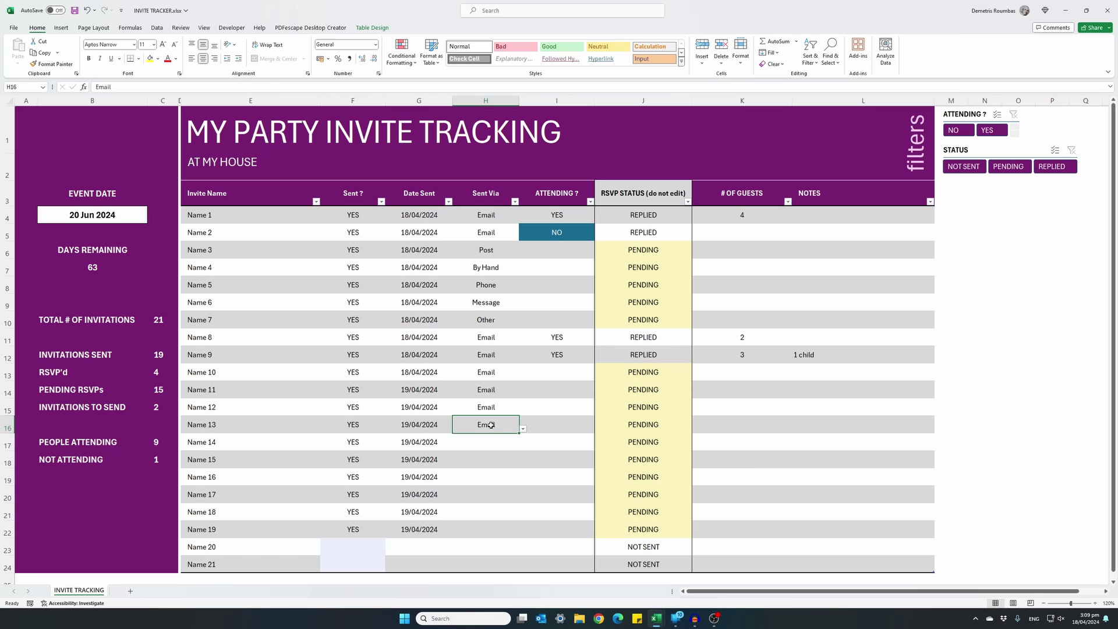
key(ctrl+c)
drag(486, 442, 486, 530)
key(ctrl+v)
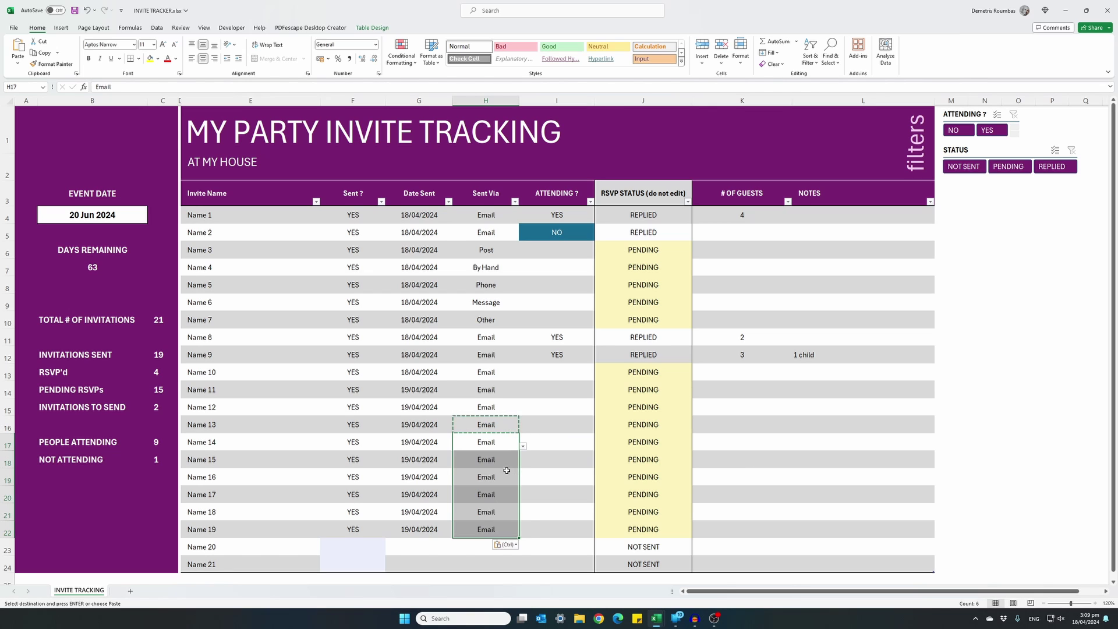
key(Escape)
- Record Names 12 and 13 as attending YES with their guest counts
click(560, 407)
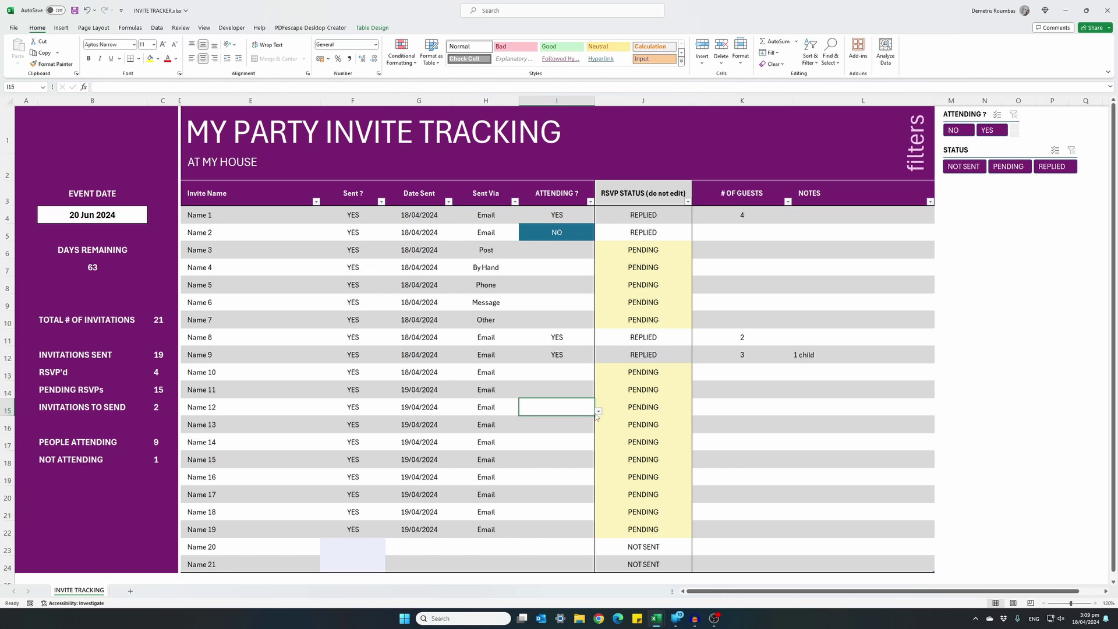
click(597, 412)
click(557, 419)
click(725, 408)
text(4)
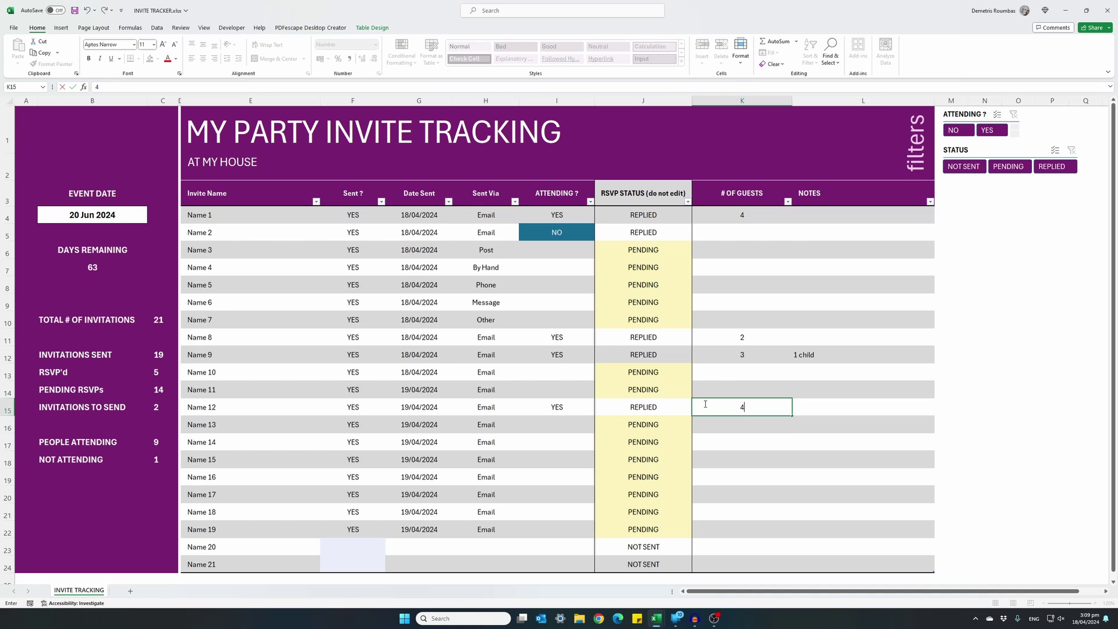
click(559, 425)
click(597, 429)
click(557, 437)
click(725, 424)
text(3)
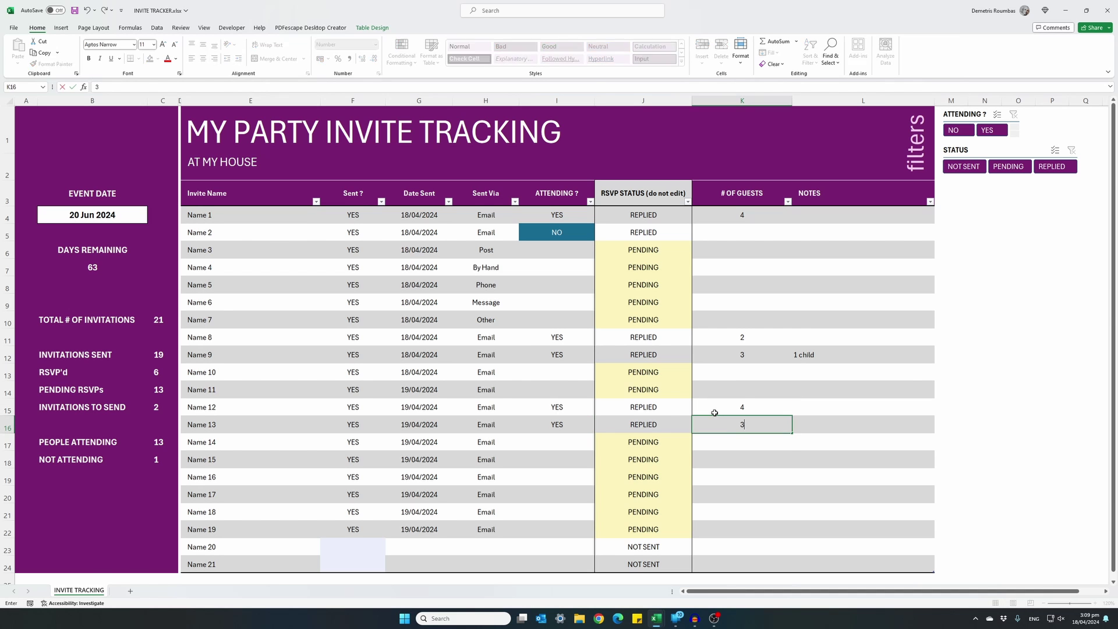
- Record Name 15 as attending YES with its guest count
click(559, 459)
click(598, 464)
click(556, 472)
click(726, 459)
text(1)
key(Return)
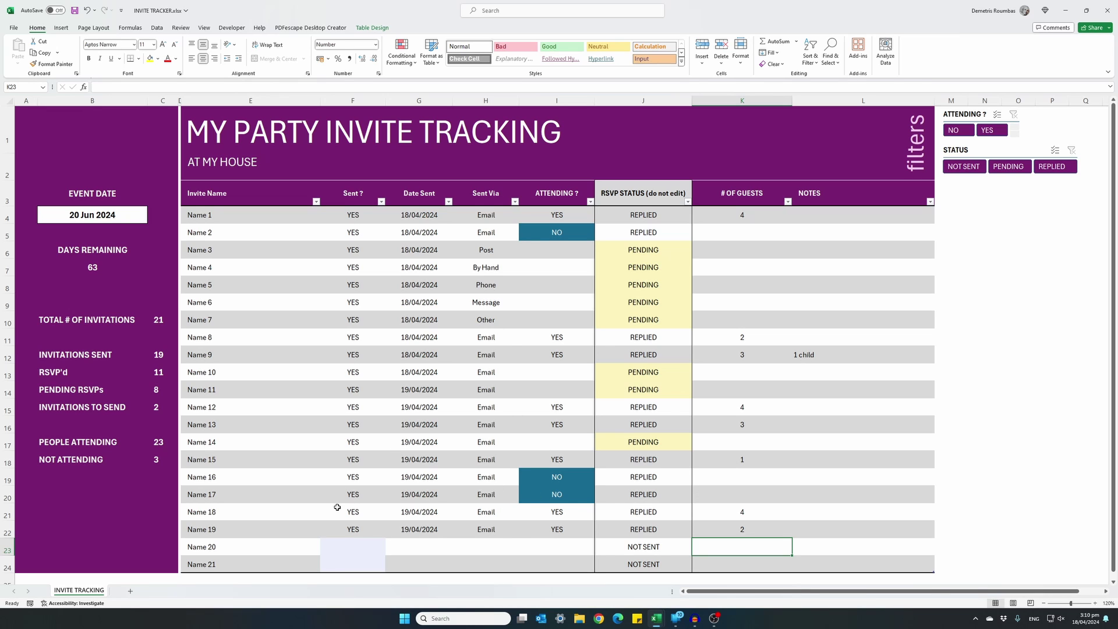
drag(352, 549, 356, 561)
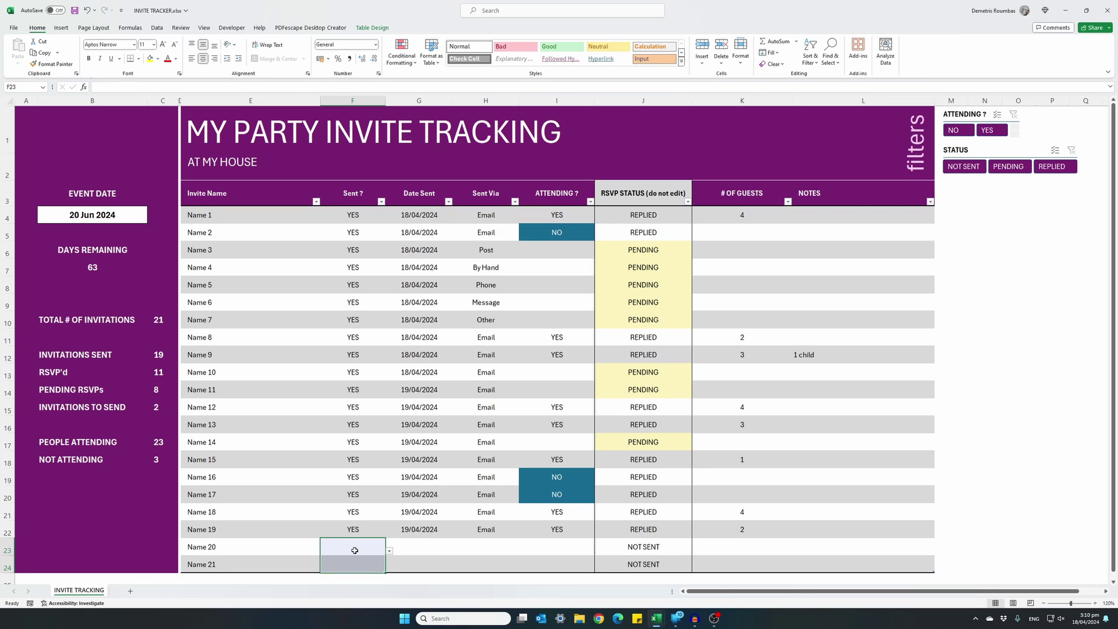
click(155, 407)
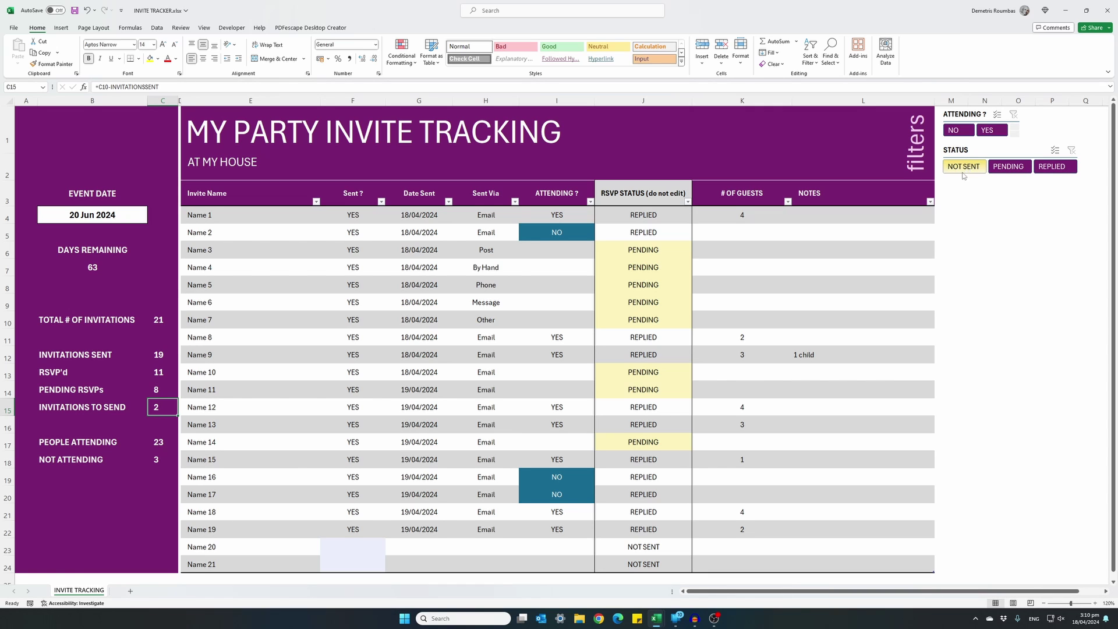
click(964, 168)
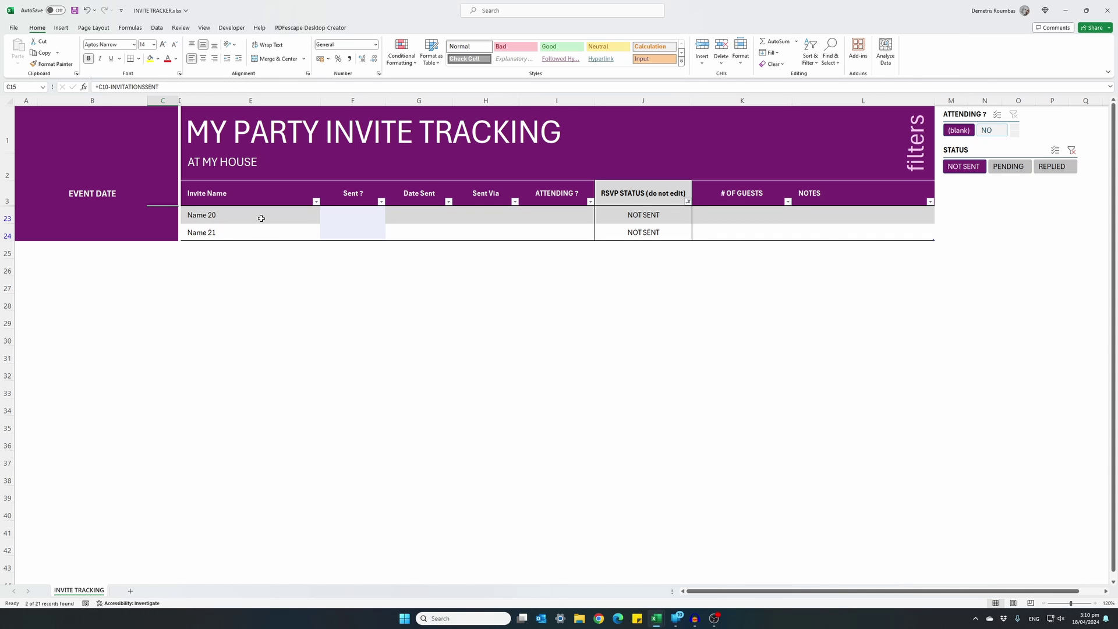
click(1073, 152)
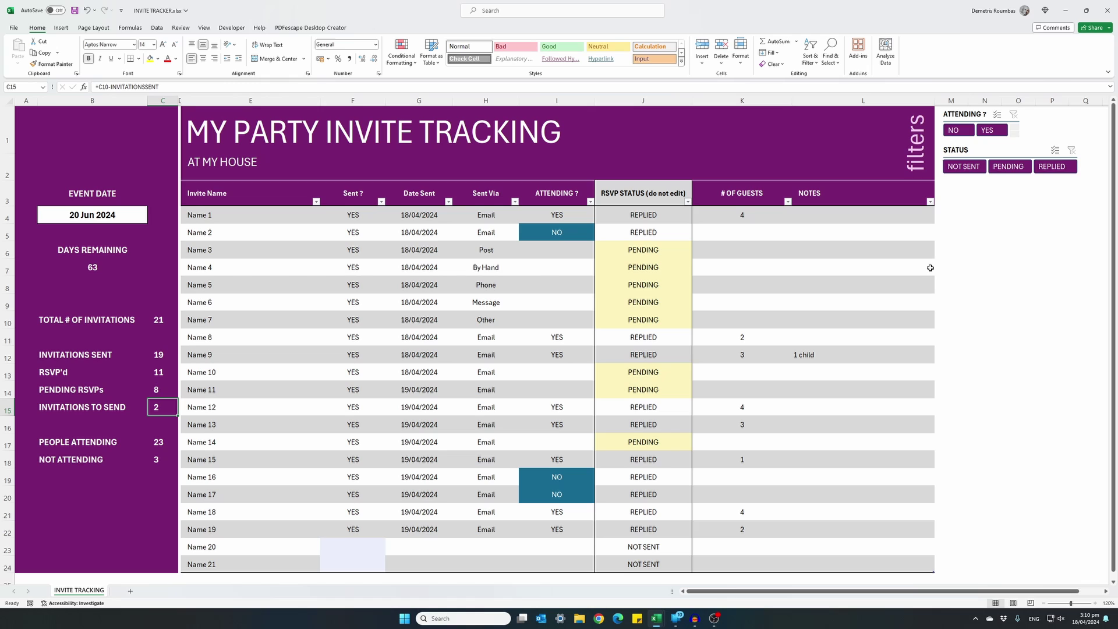
click(1008, 167)
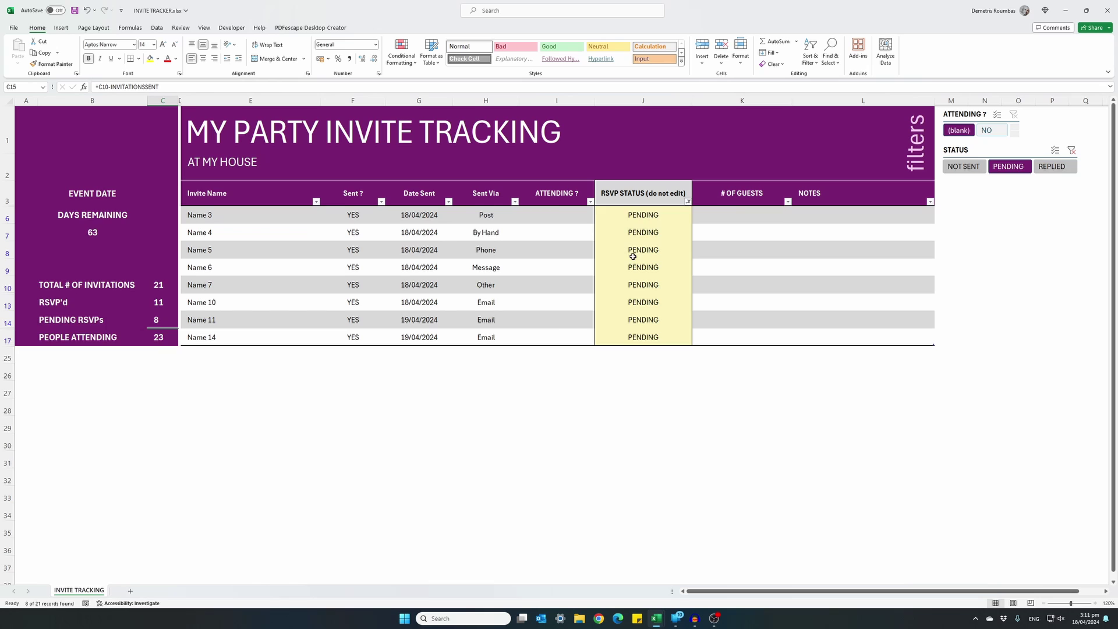
click(1072, 151)
click(1052, 166)
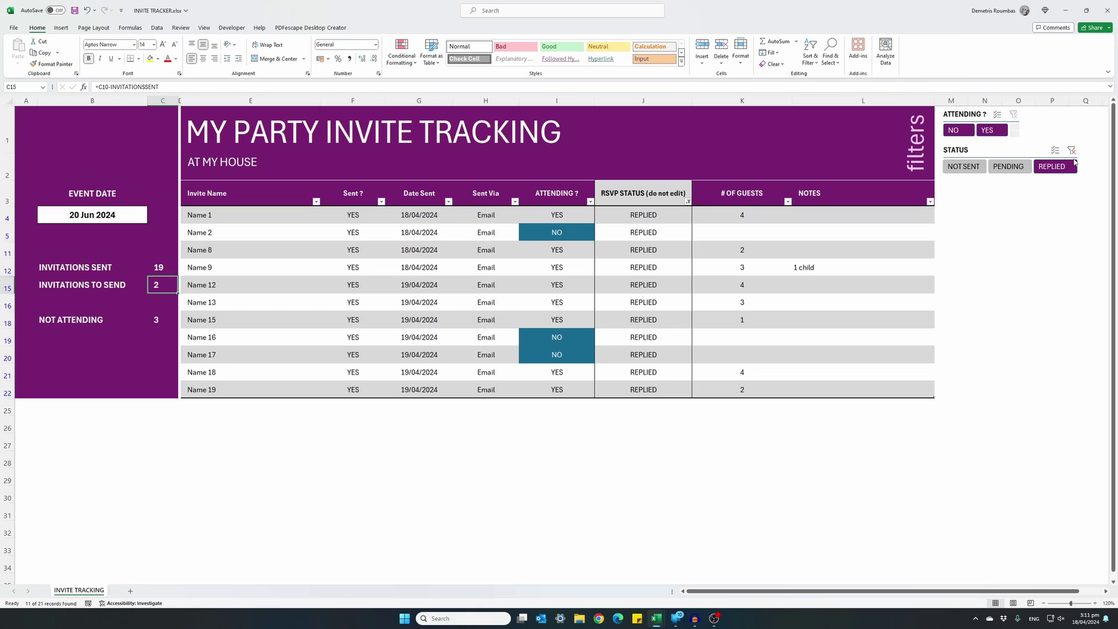
click(1072, 150)
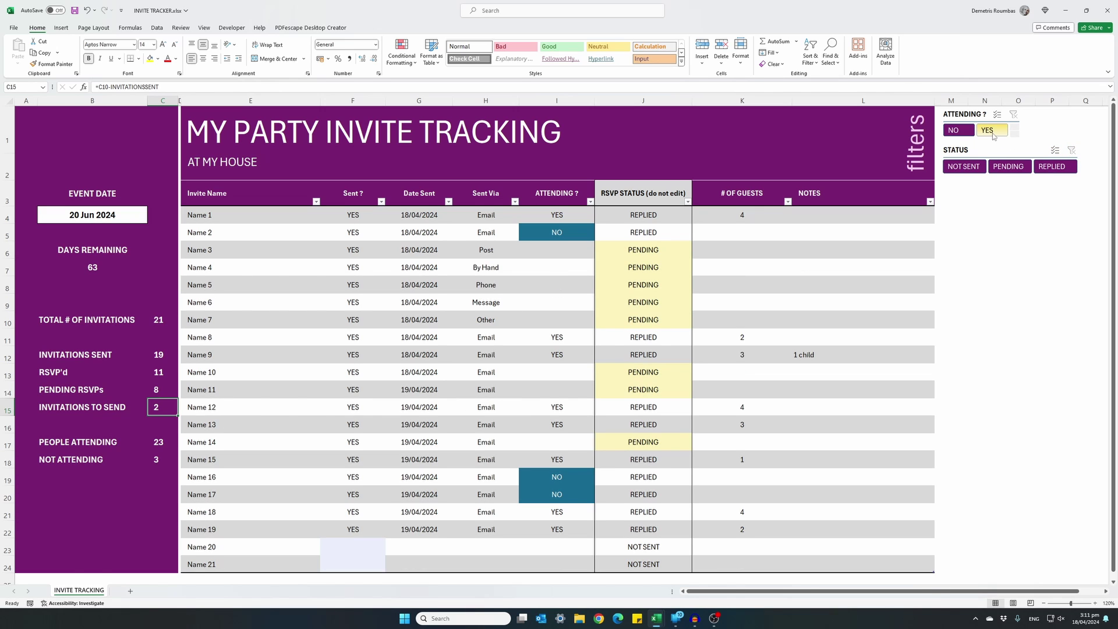
click(993, 133)
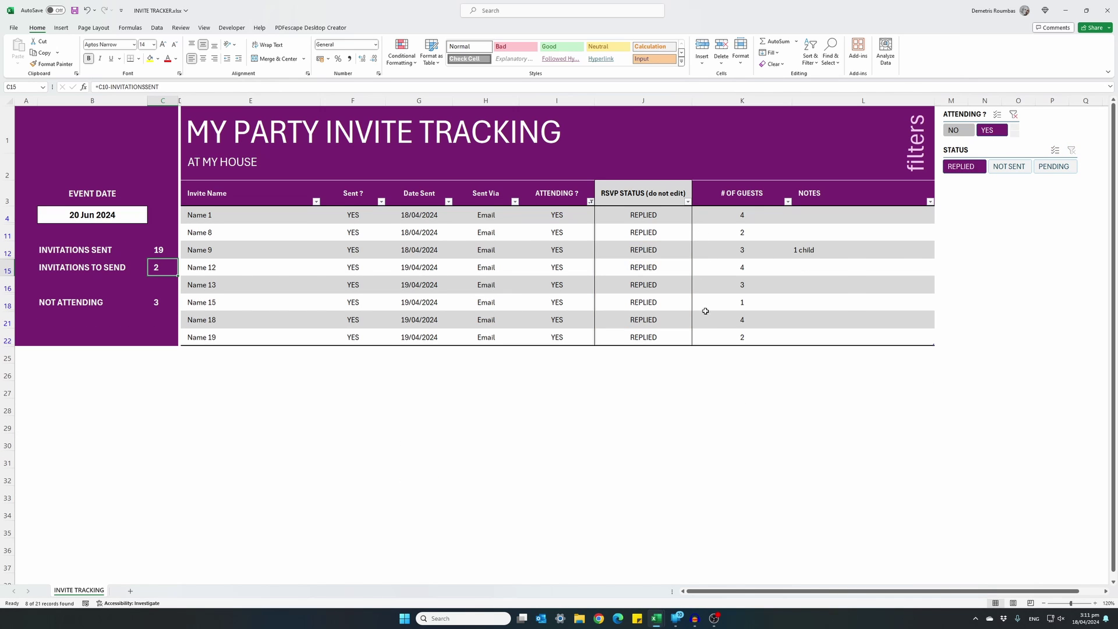
click(1014, 114)
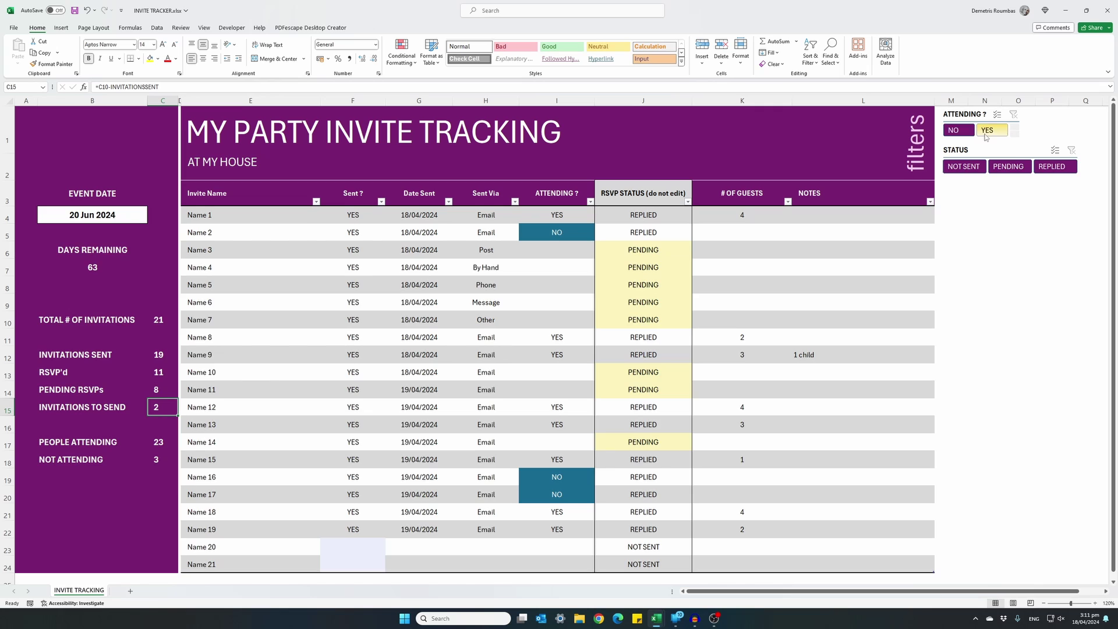
click(955, 130)
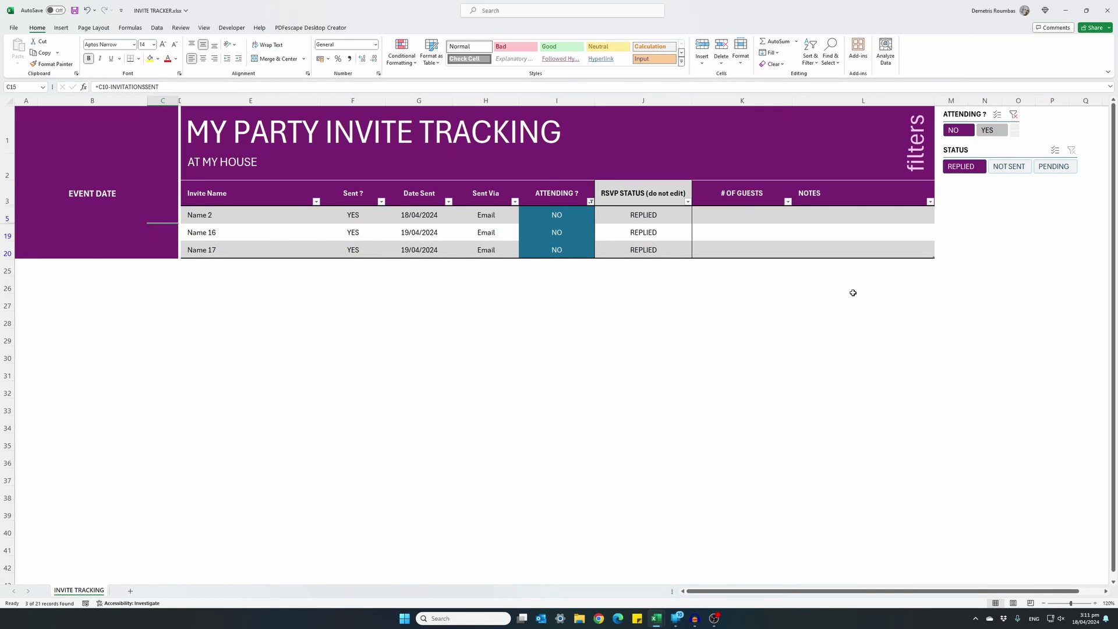
click(1013, 114)
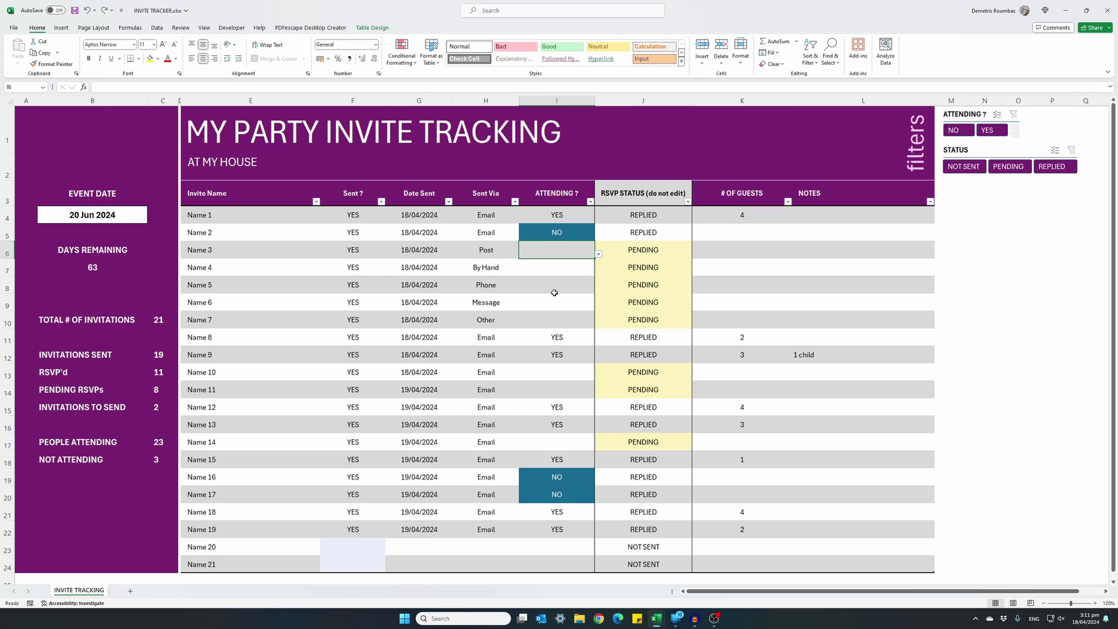
- Mark Names 3 and 4 as attending with 1 and 3 guests
click(598, 256)
click(554, 265)
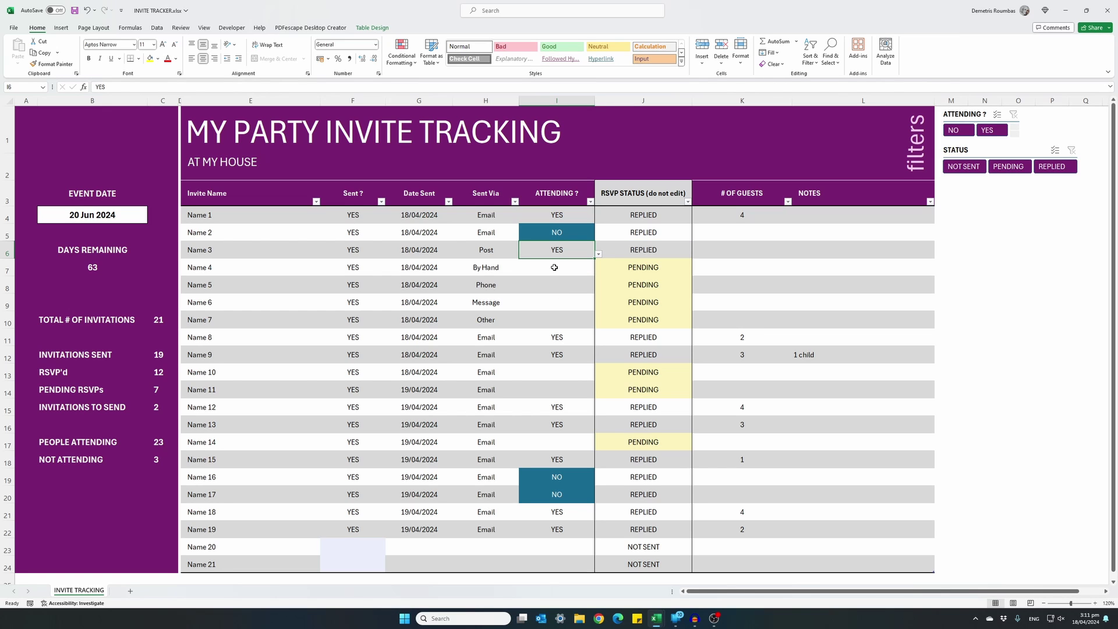
click(554, 268)
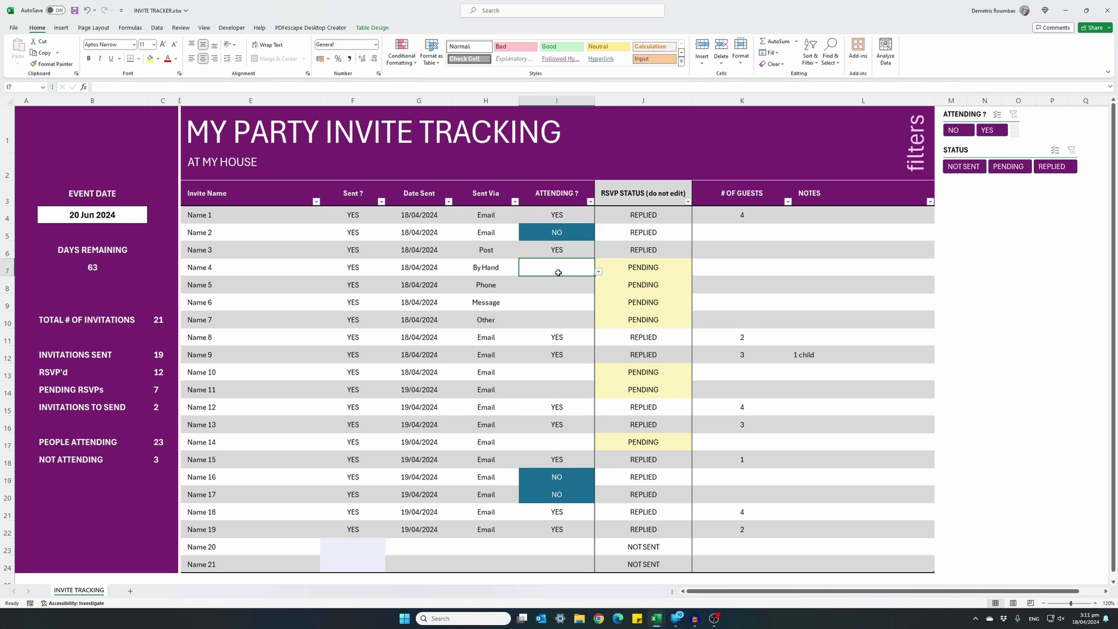
click(723, 253)
text(1)
key(Return)
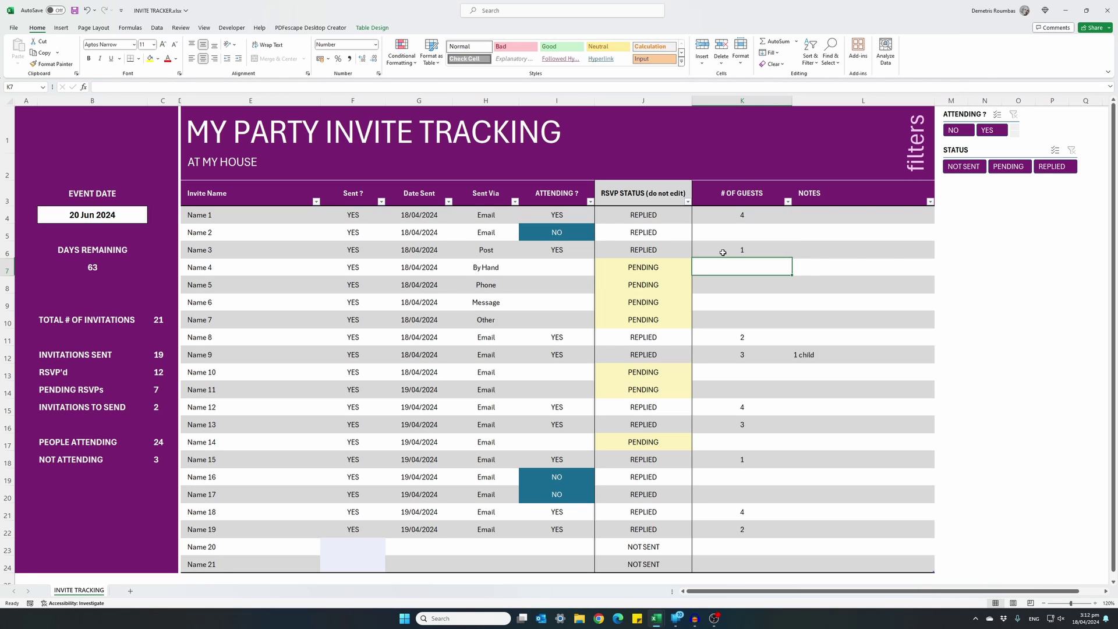
click(554, 269)
click(597, 273)
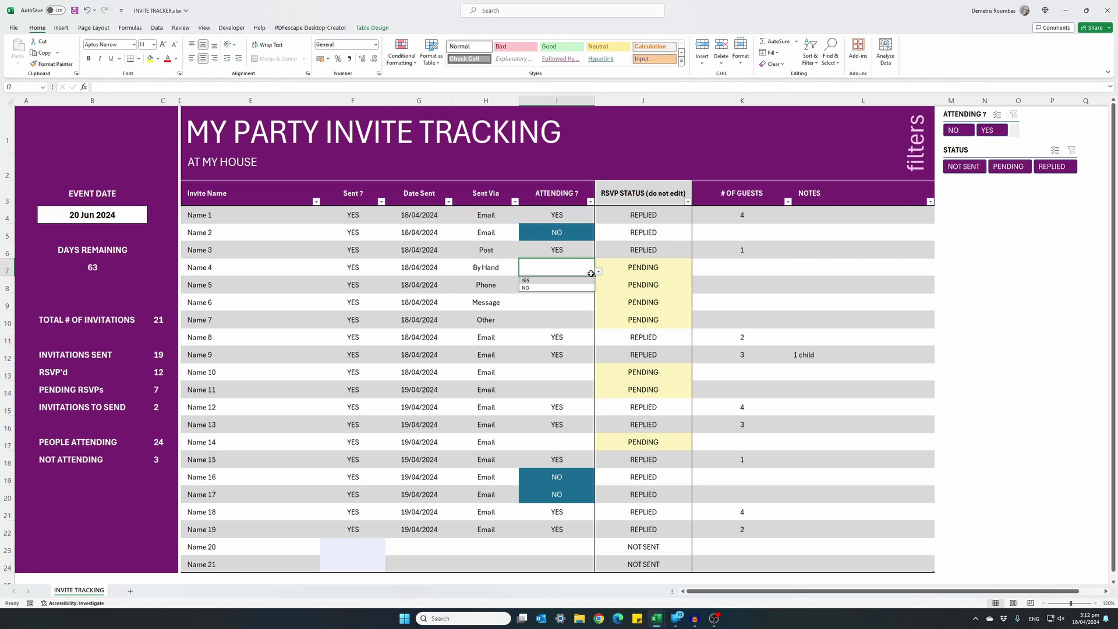
click(559, 281)
click(719, 268)
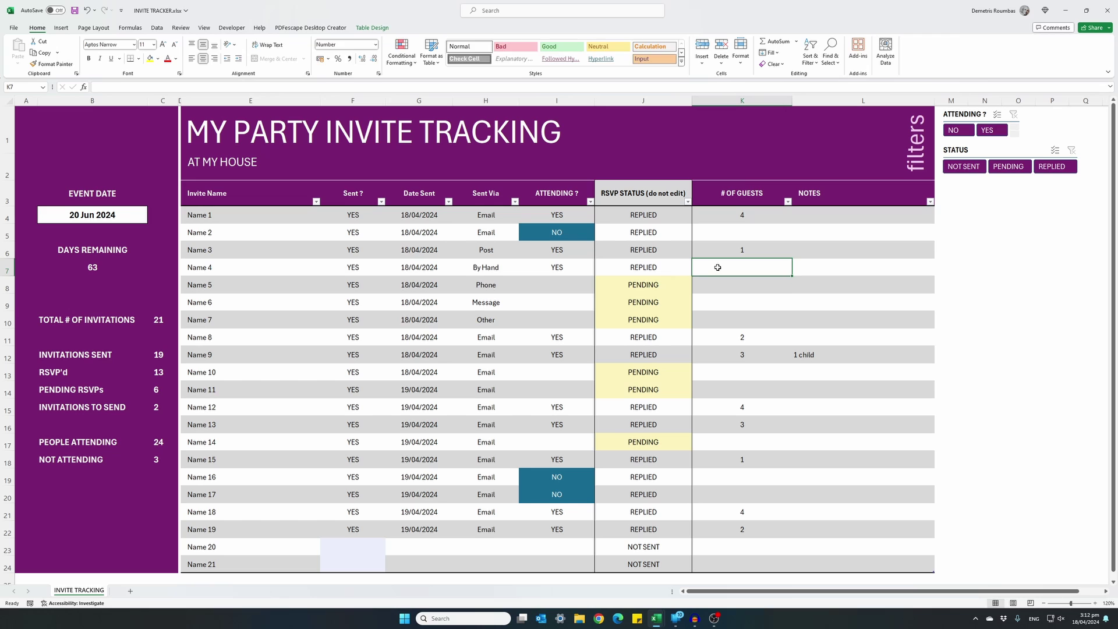
text(3)
key(Return)
- Mark Name 5 as attending with 5 guests and Name 6 as not attending
click(569, 290)
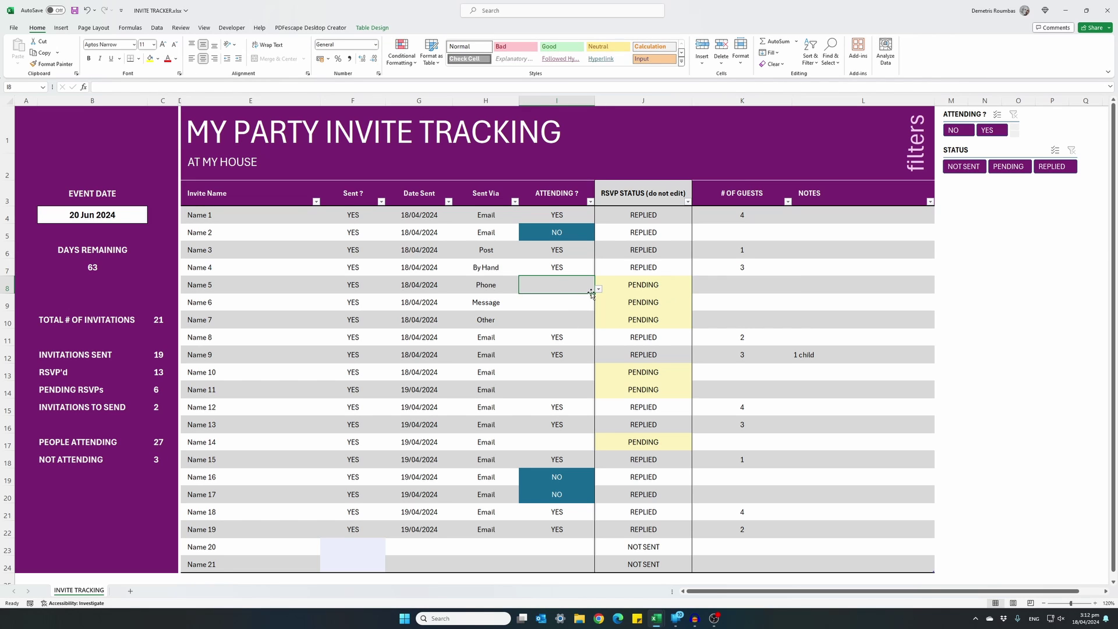
click(600, 290)
click(560, 298)
click(719, 285)
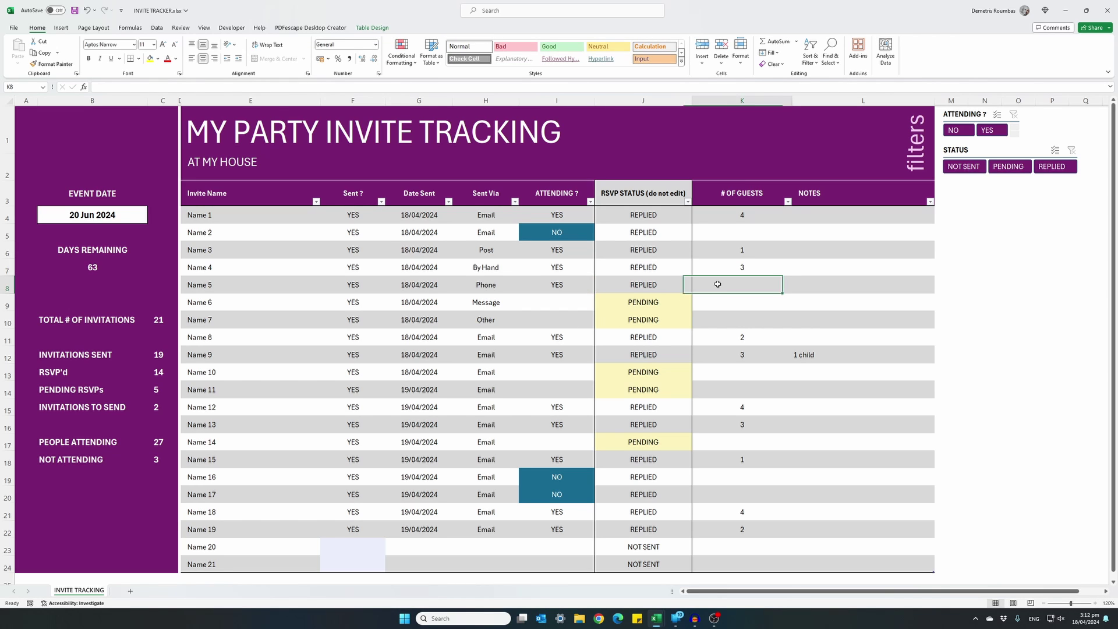
text(5)
key(Return)
click(571, 302)
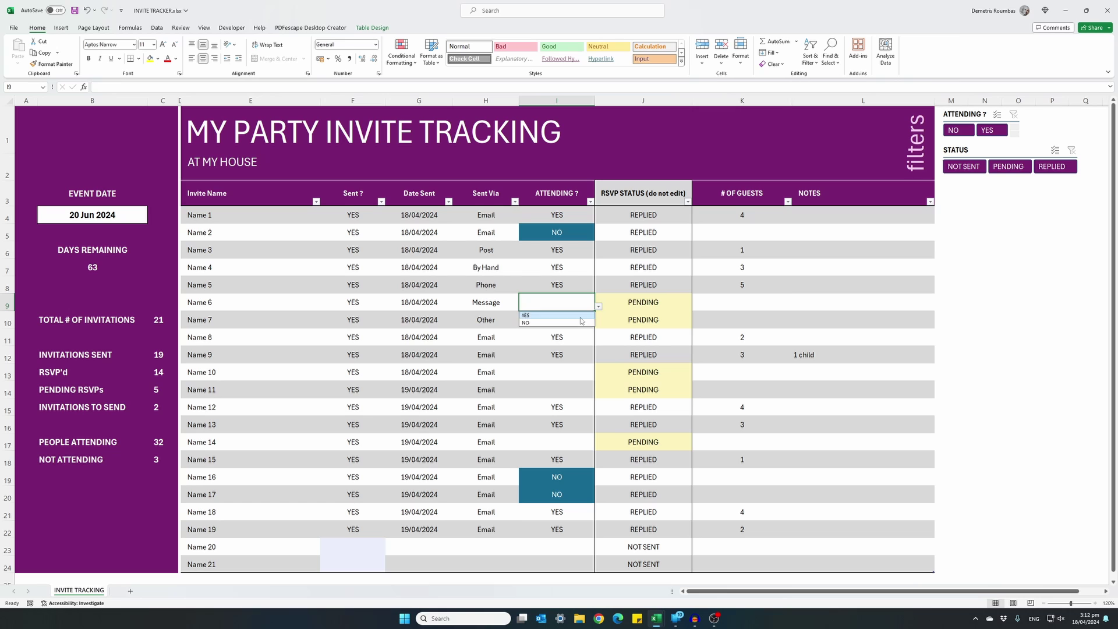
click(560, 328)
click(721, 302)
- Mark Names 7 and 10 as attending and select their guest counts
click(570, 320)
click(599, 320)
click(559, 333)
click(720, 320)
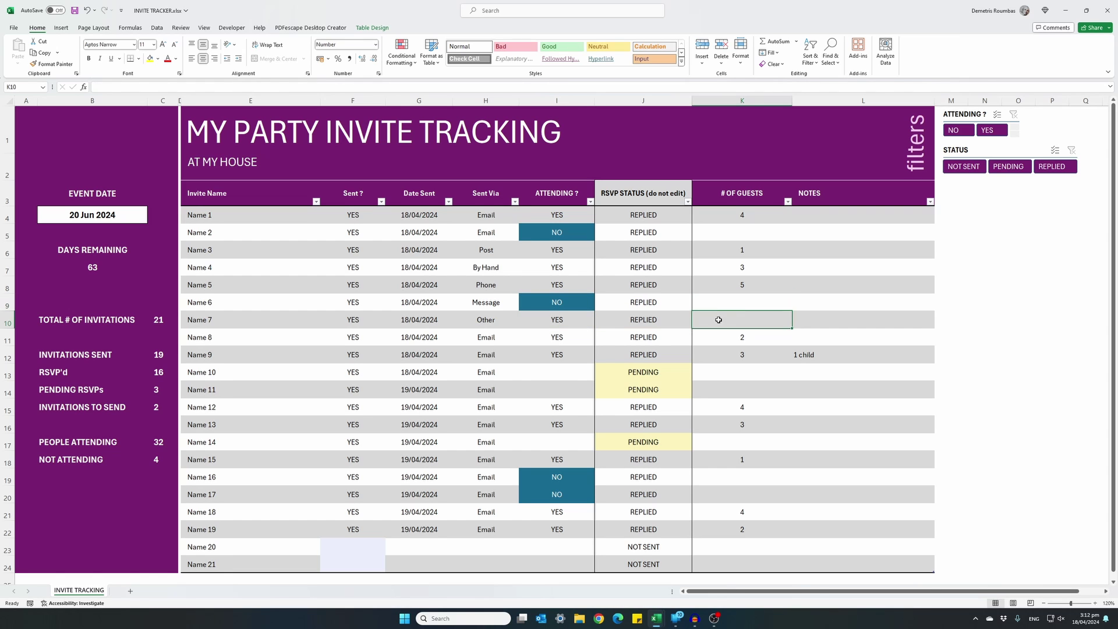
text(2)
click(600, 372)
click(544, 386)
click(720, 372)
text(2)
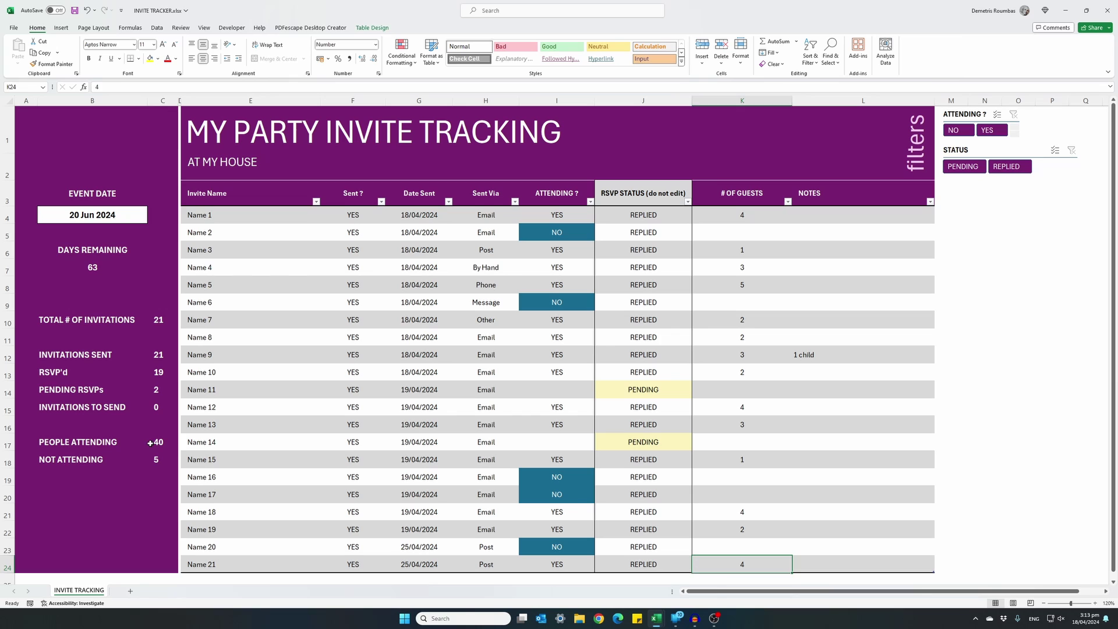
click(149, 443)
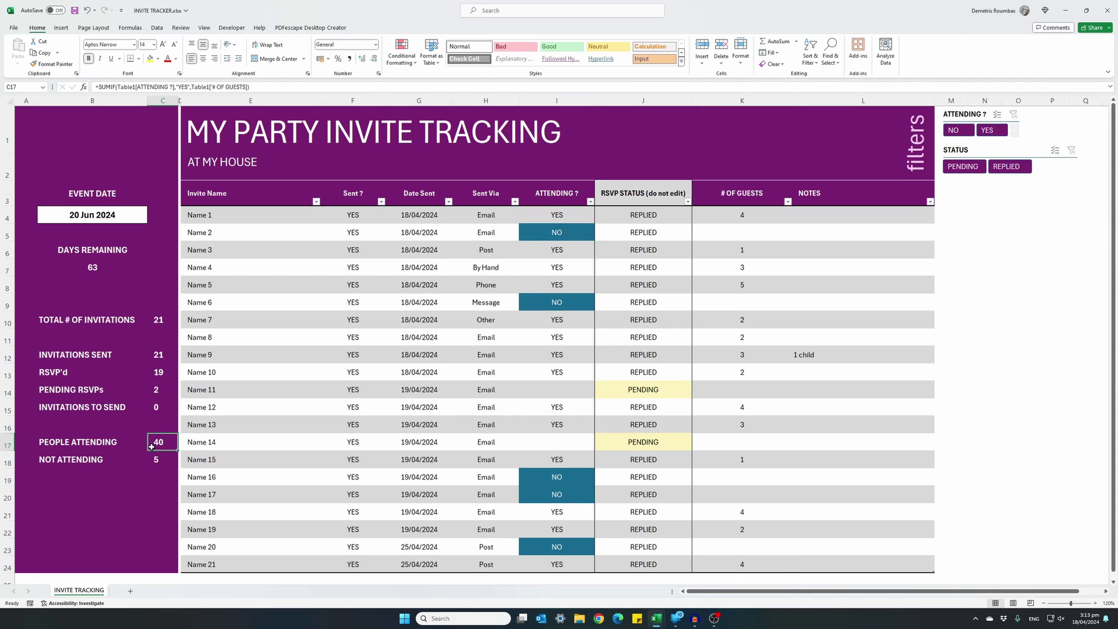
click(155, 460)
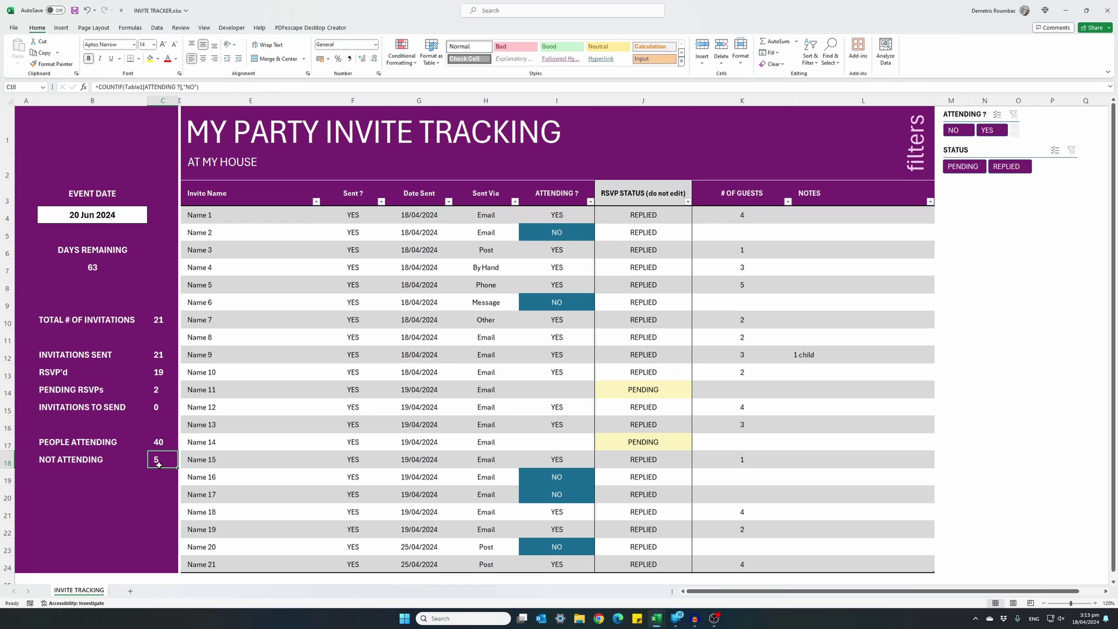
click(150, 408)
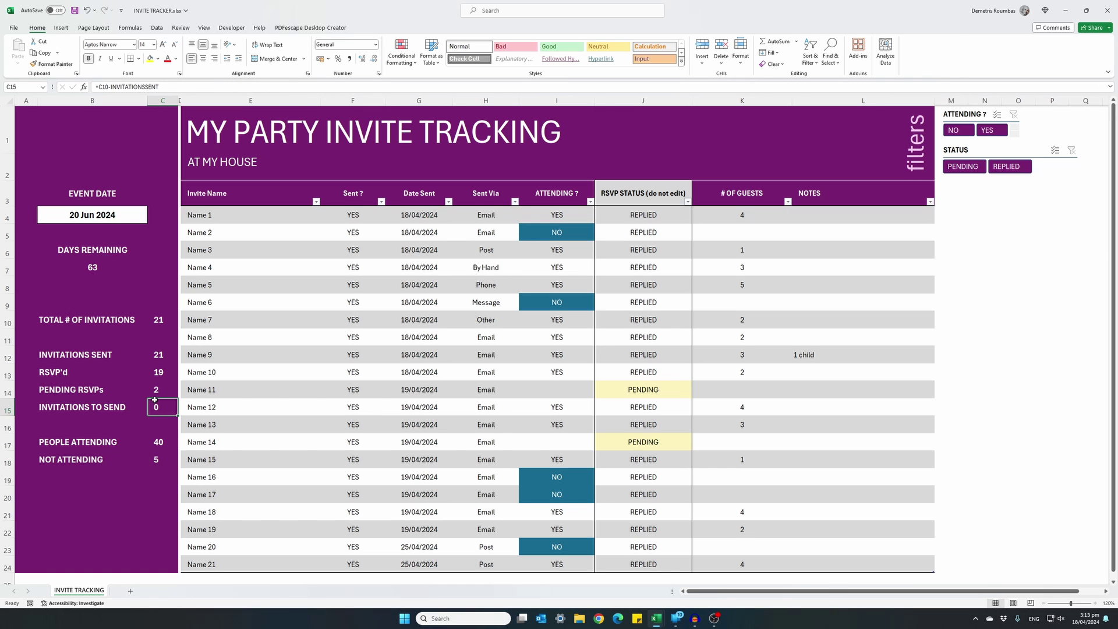
click(153, 390)
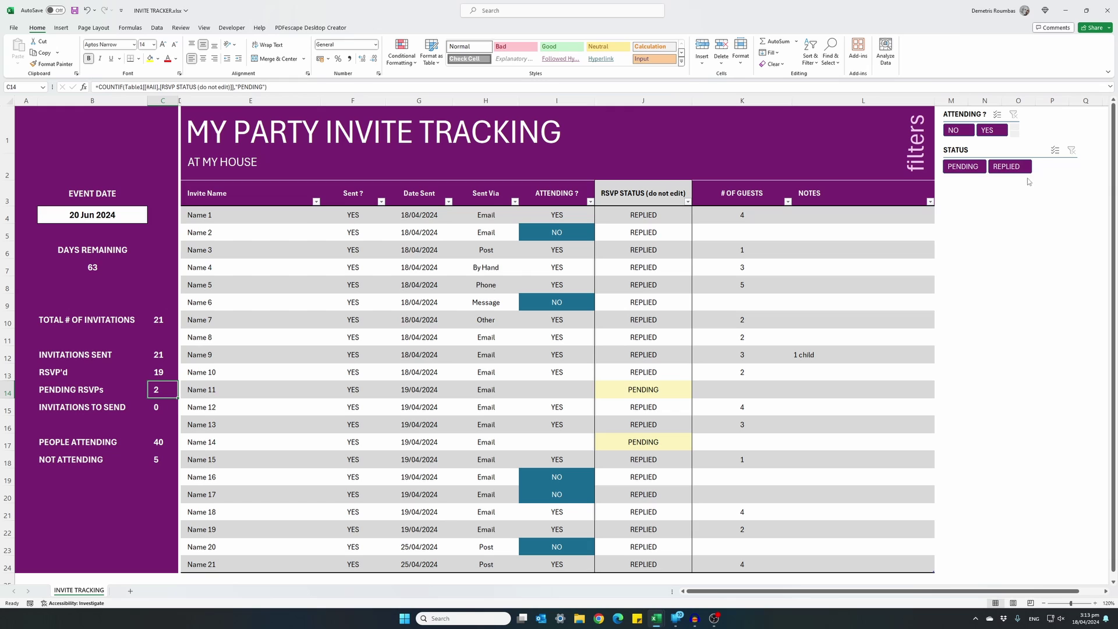
click(963, 166)
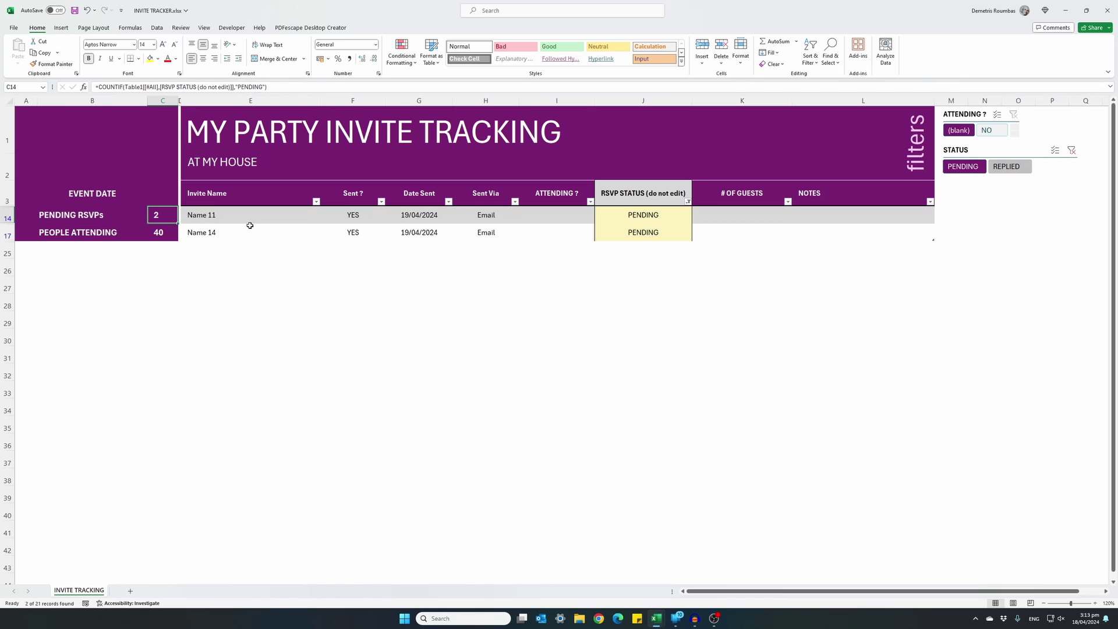
click(1071, 150)
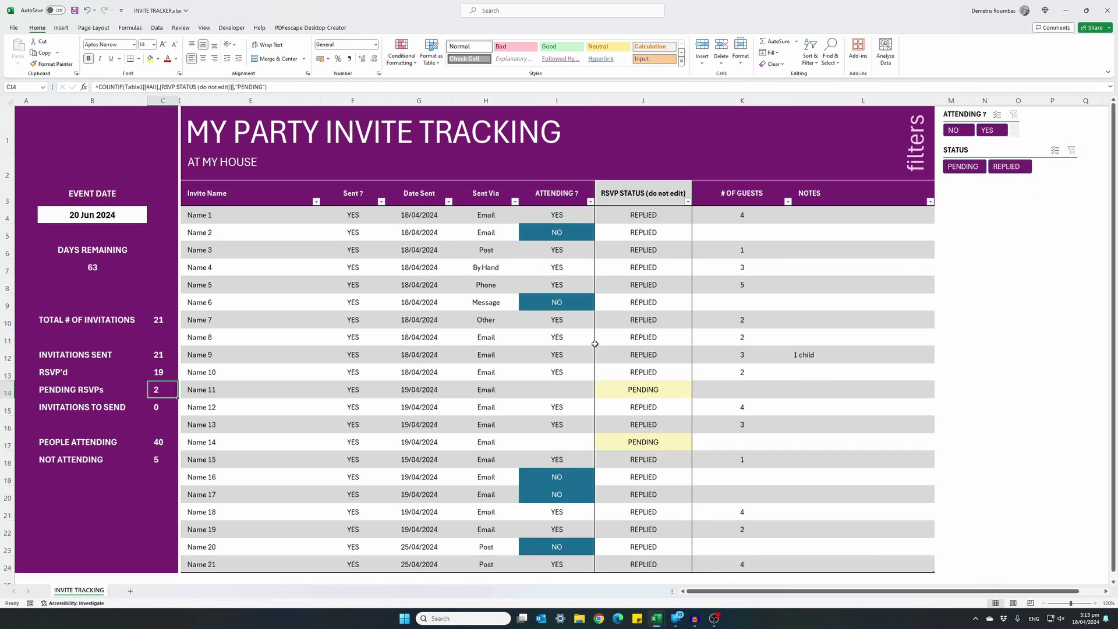
click(162, 373)
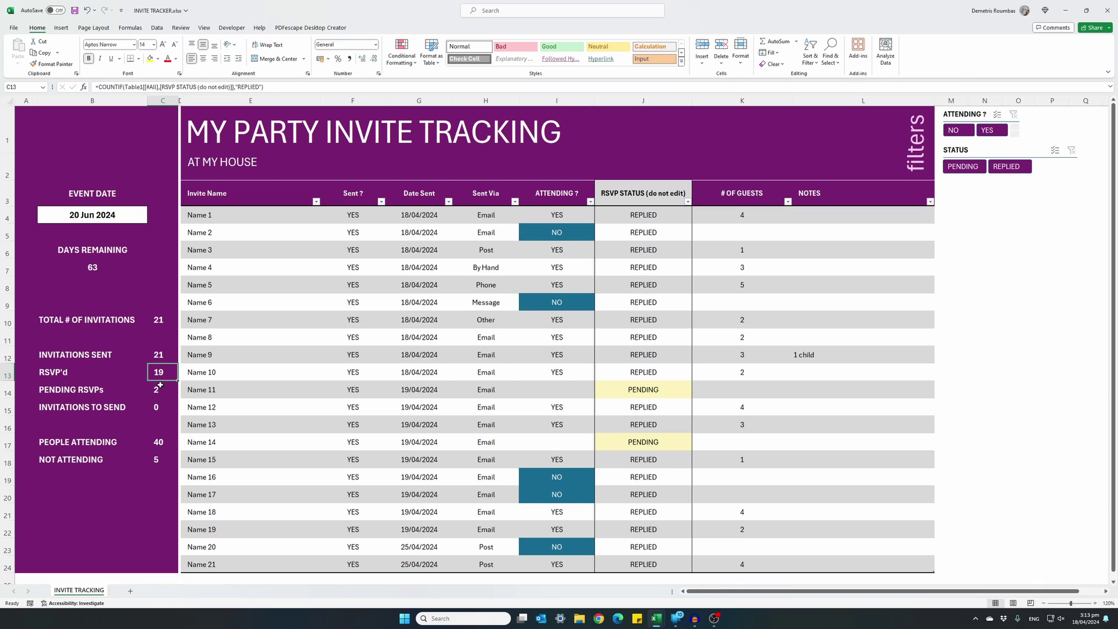
click(154, 357)
click(161, 321)
click(158, 355)
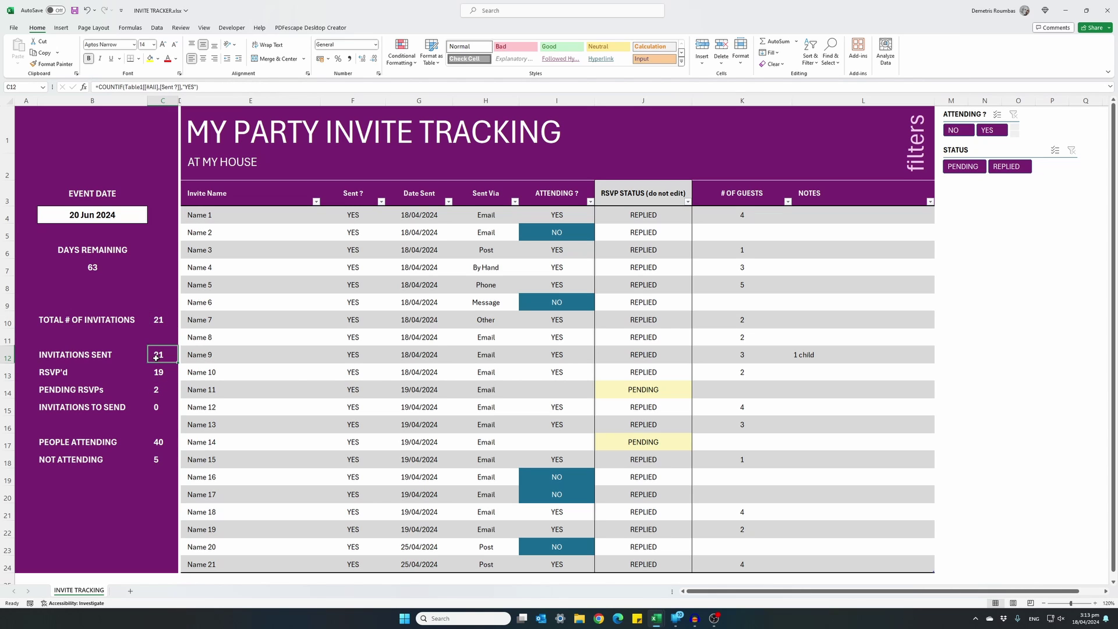